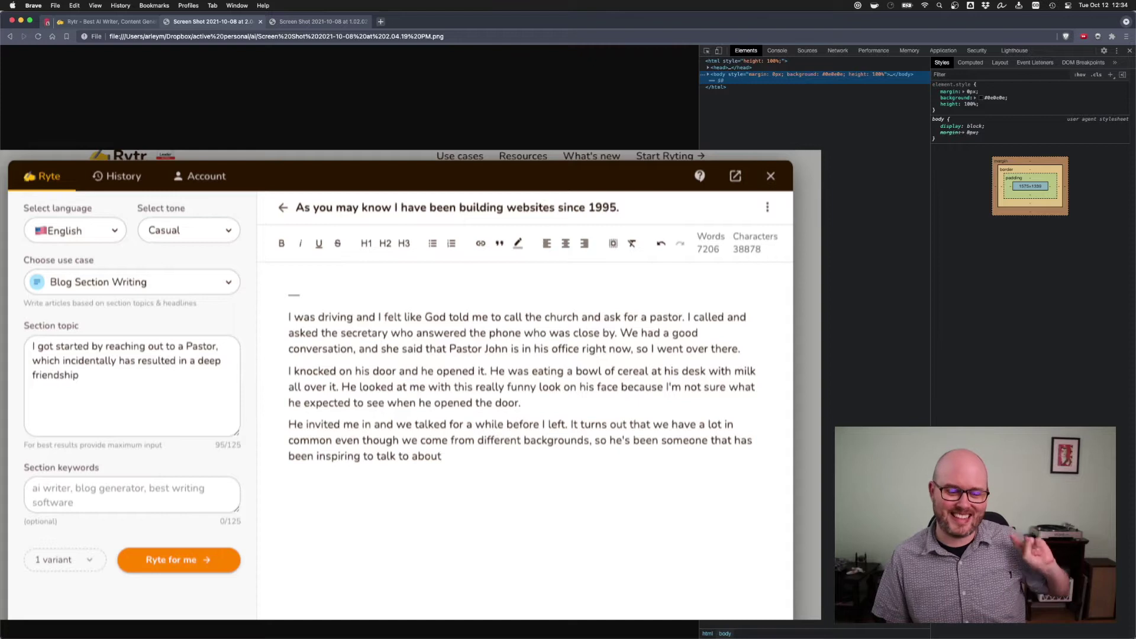
Zoom the Rytr pastor-story screenshot out so it fits the window
click(342, 351)
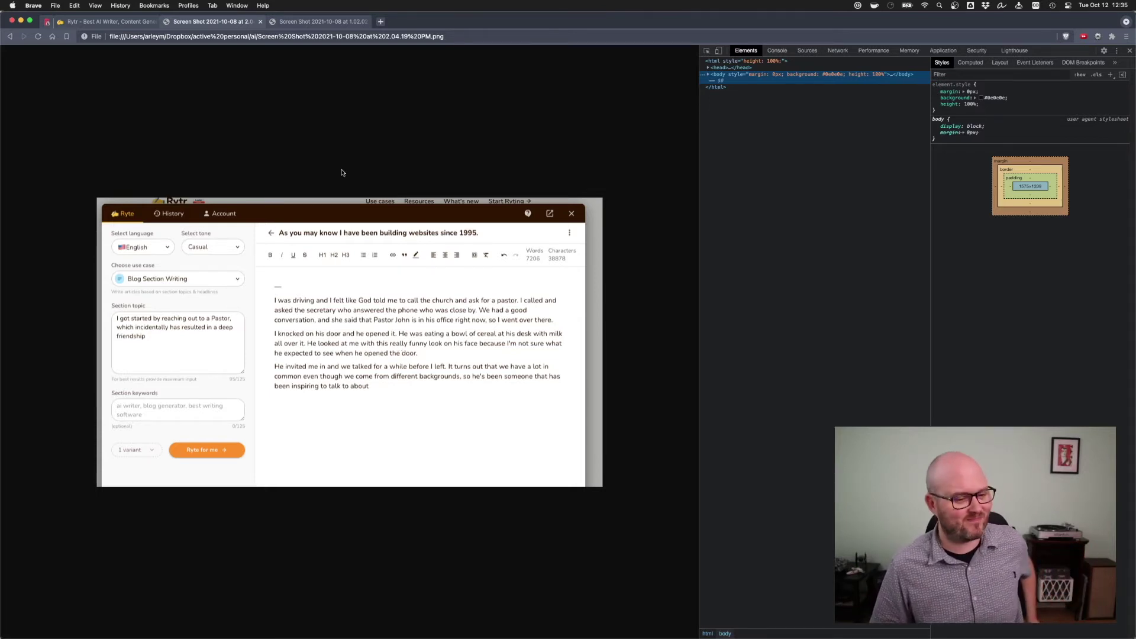
Switch to the next Rytr screenshot, about leaving agency work for a software company
click(322, 22)
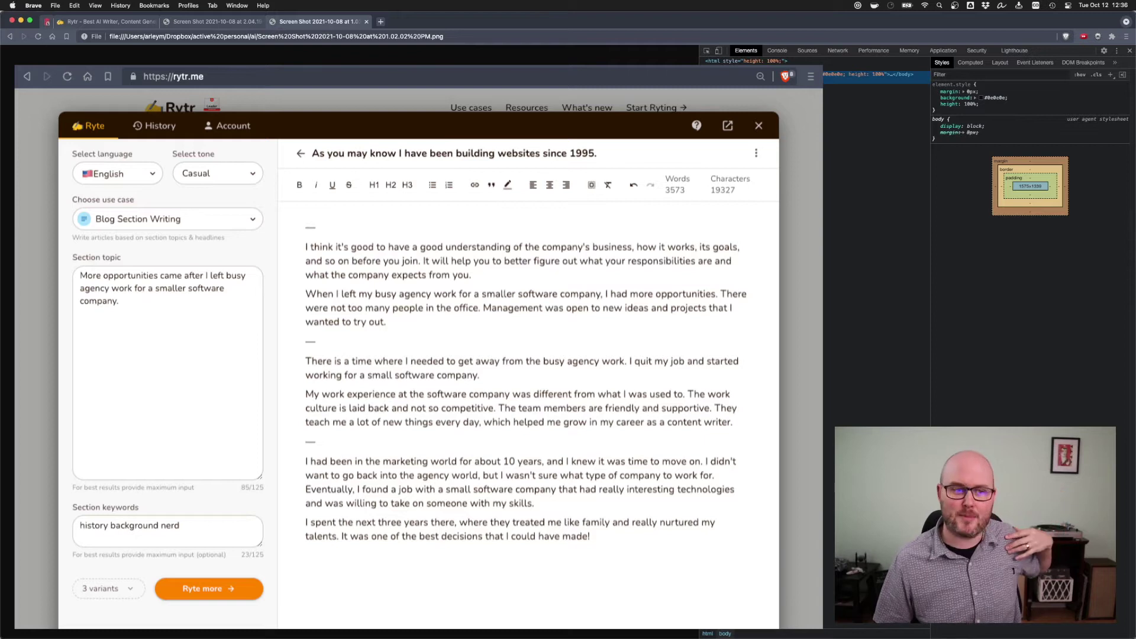
Return to the live Rytr Demo document, keeping English as the output language
click(104, 21)
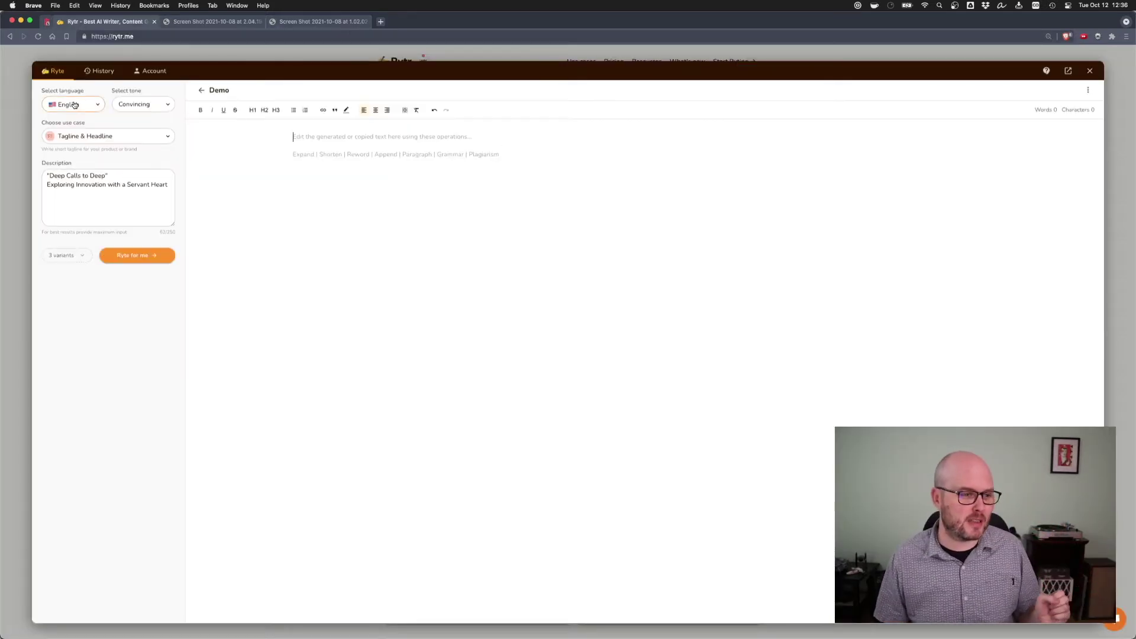
click(75, 105)
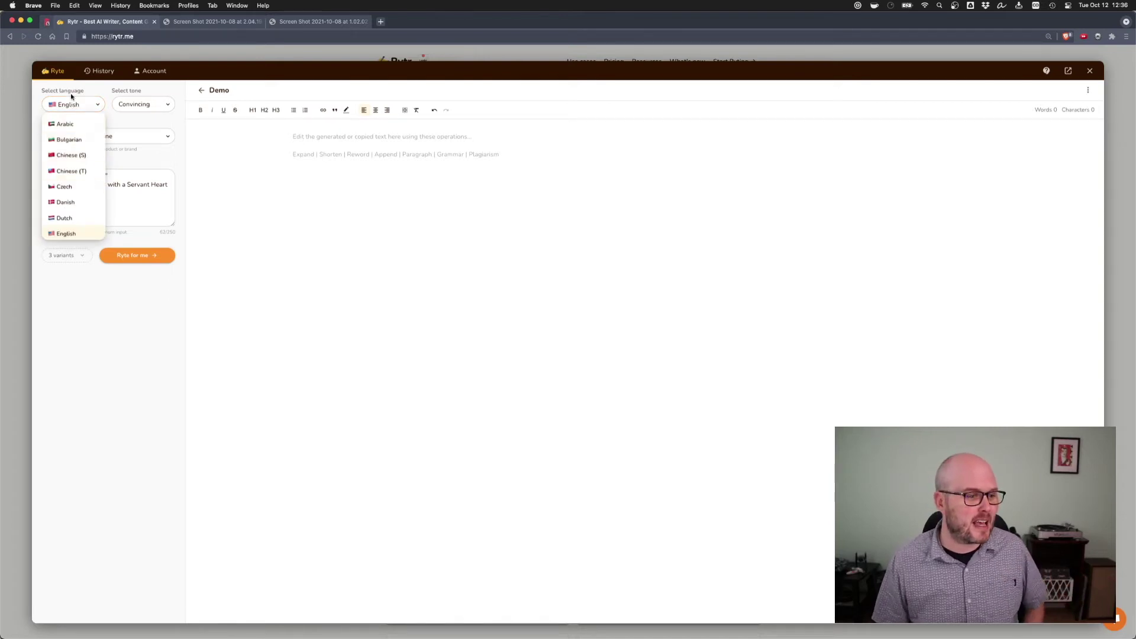
click(95, 367)
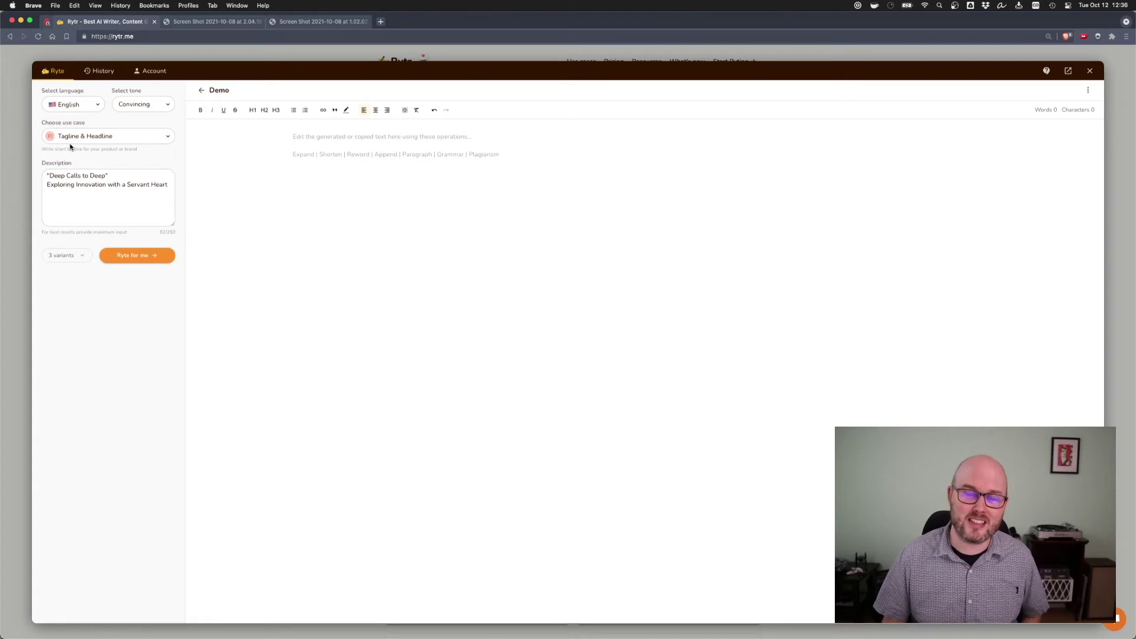
Browse the writing tones and use cases, leaving both unchanged
click(142, 106)
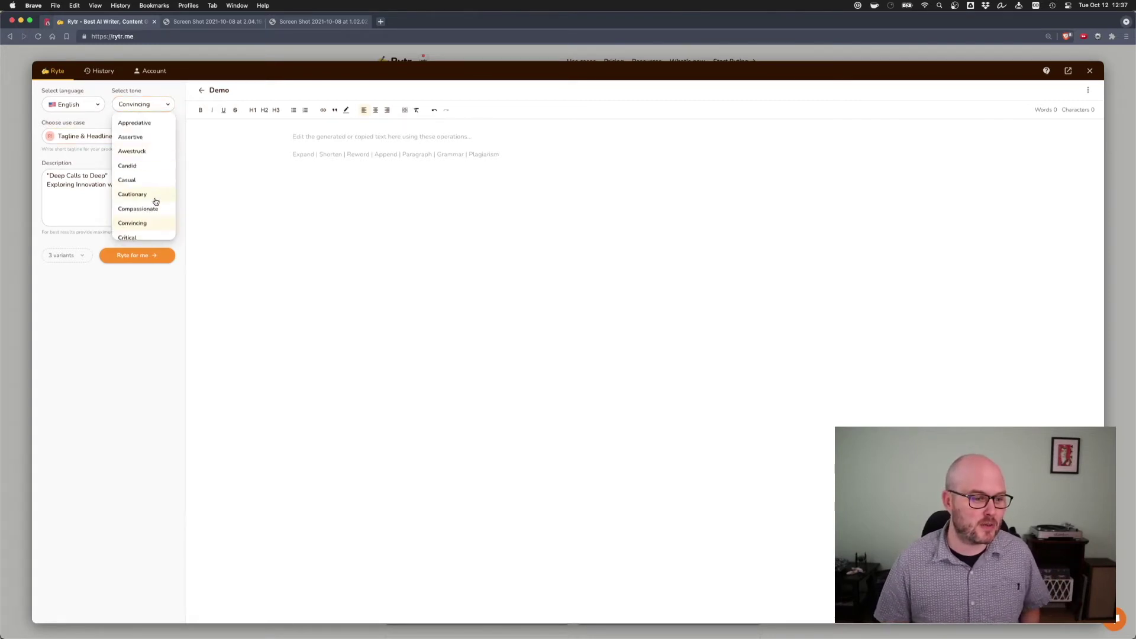
scroll(154, 210, down, 1)
scroll(154, 212, down, 5)
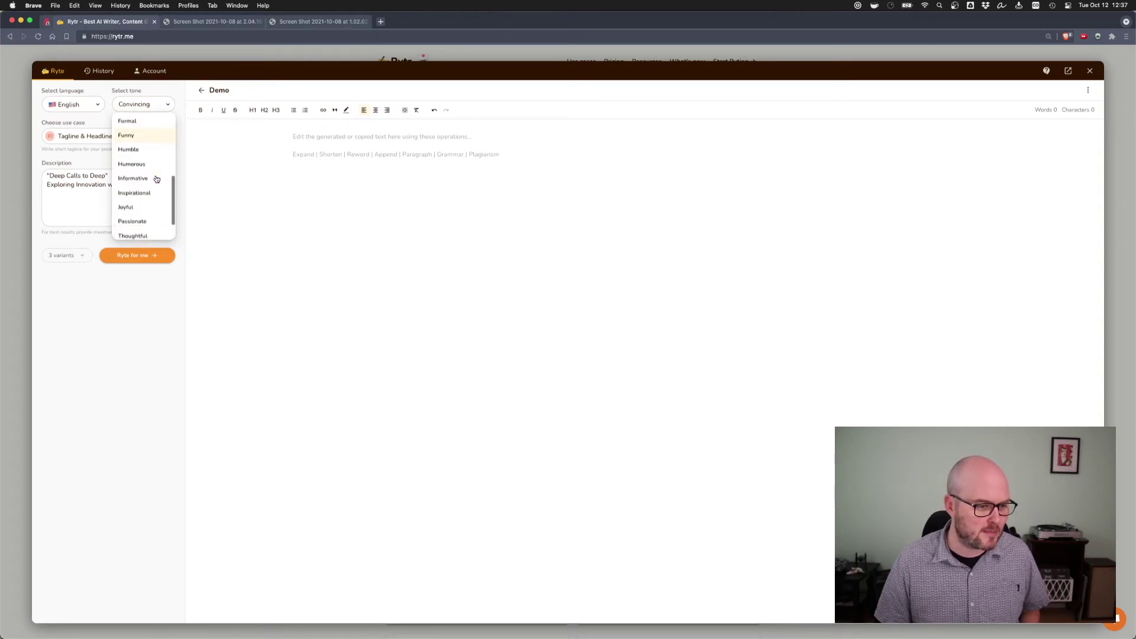
click(83, 136)
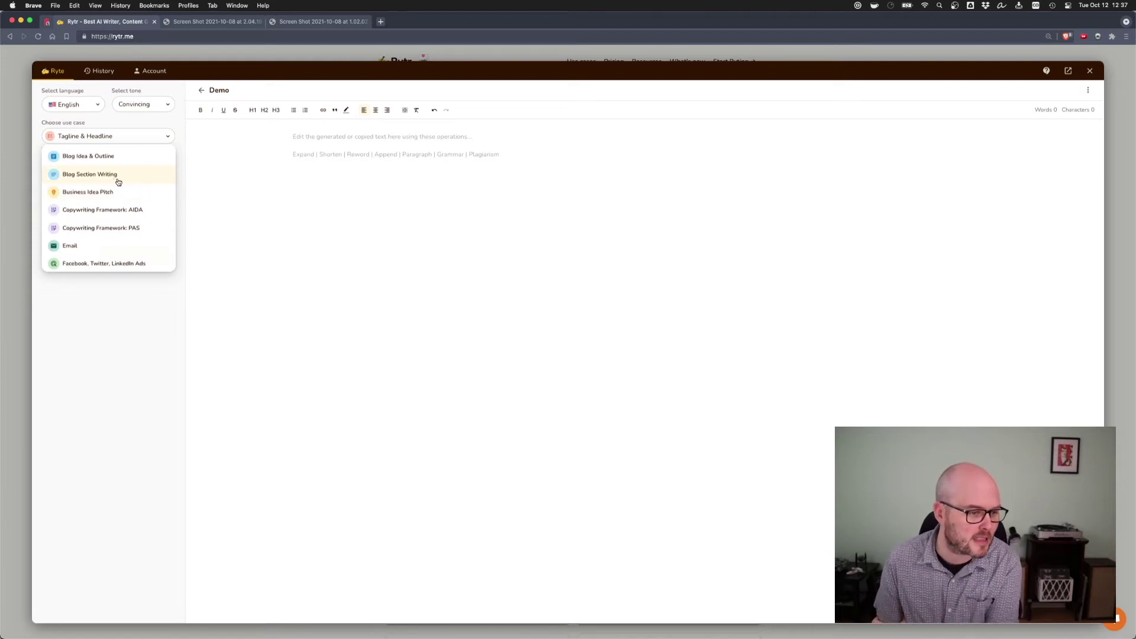
scroll(113, 243, down, 10)
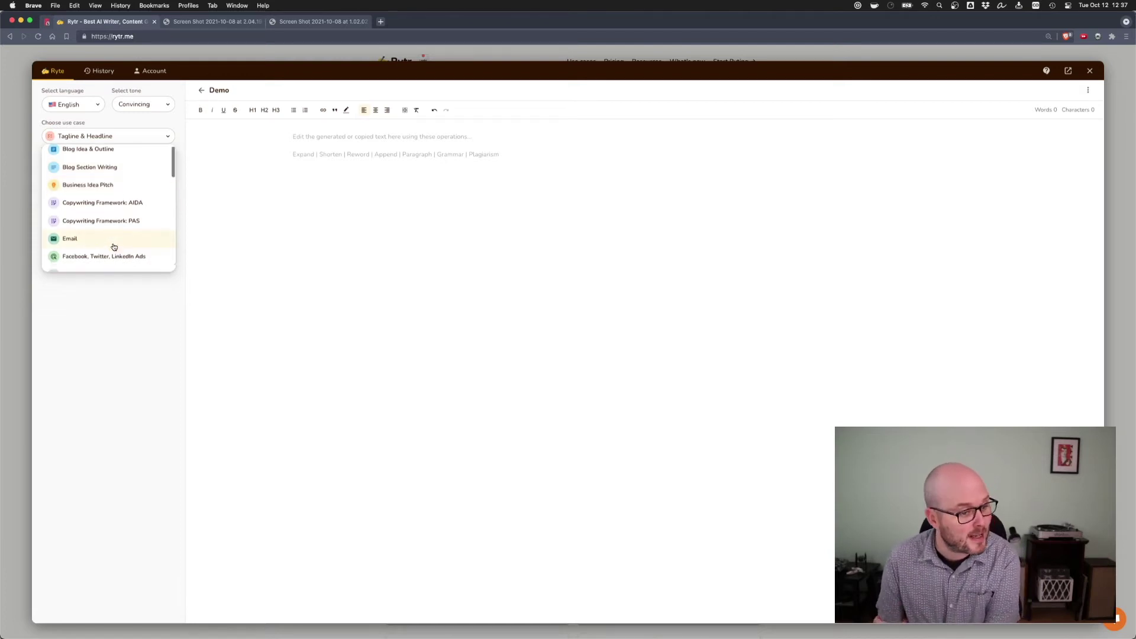
click(107, 329)
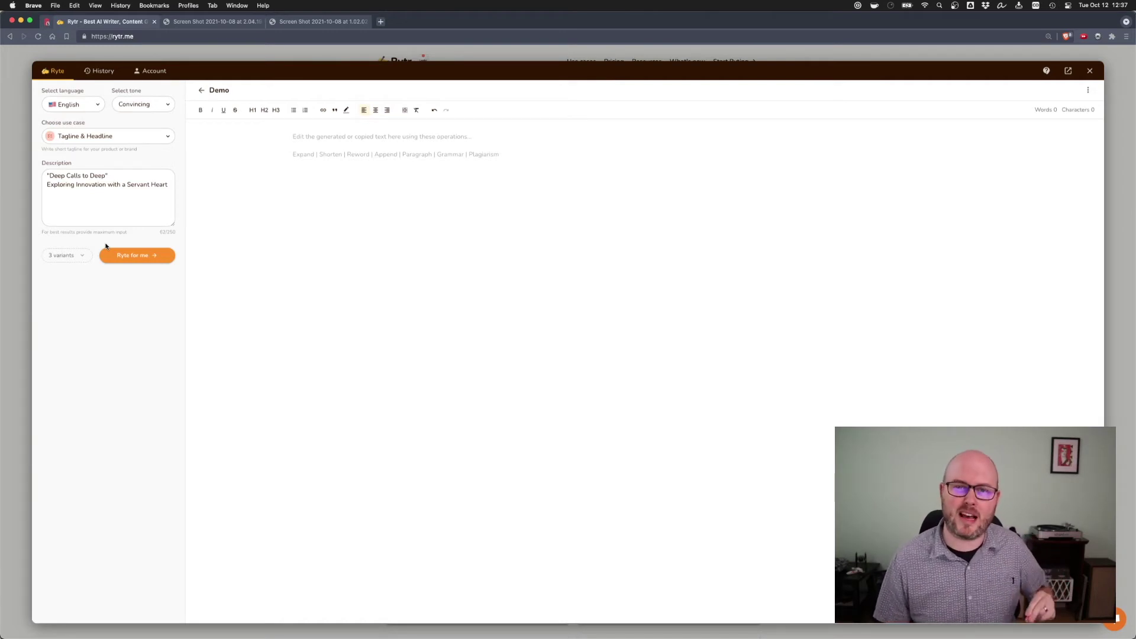
Switch the use case to Blog Section Writing and paste the lunch-and-learn section topic
click(158, 206)
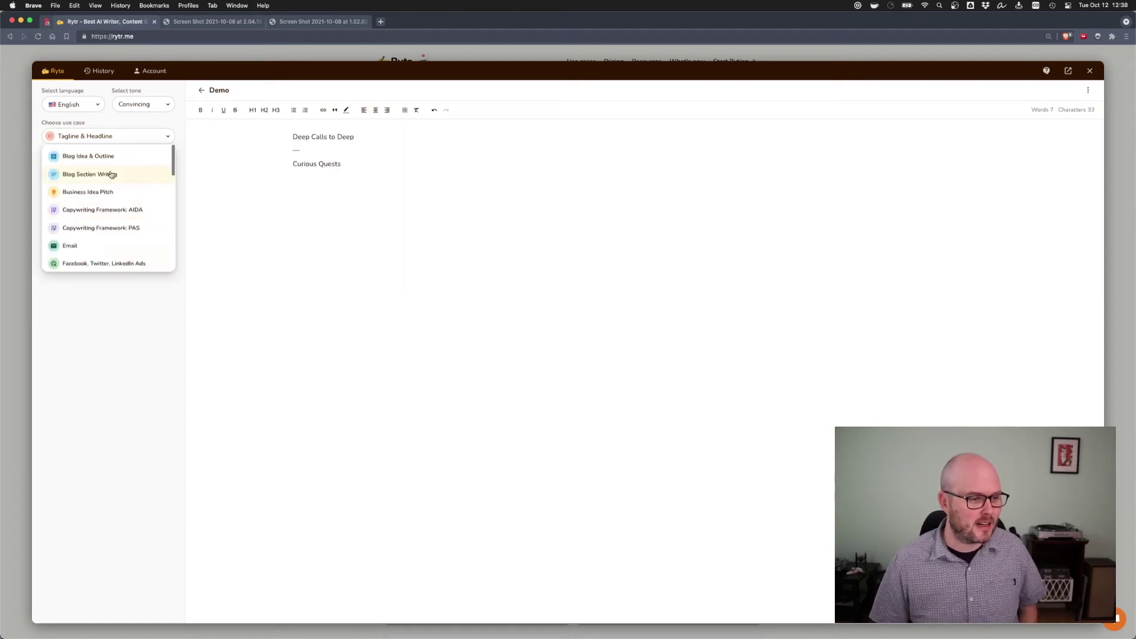
click(112, 174)
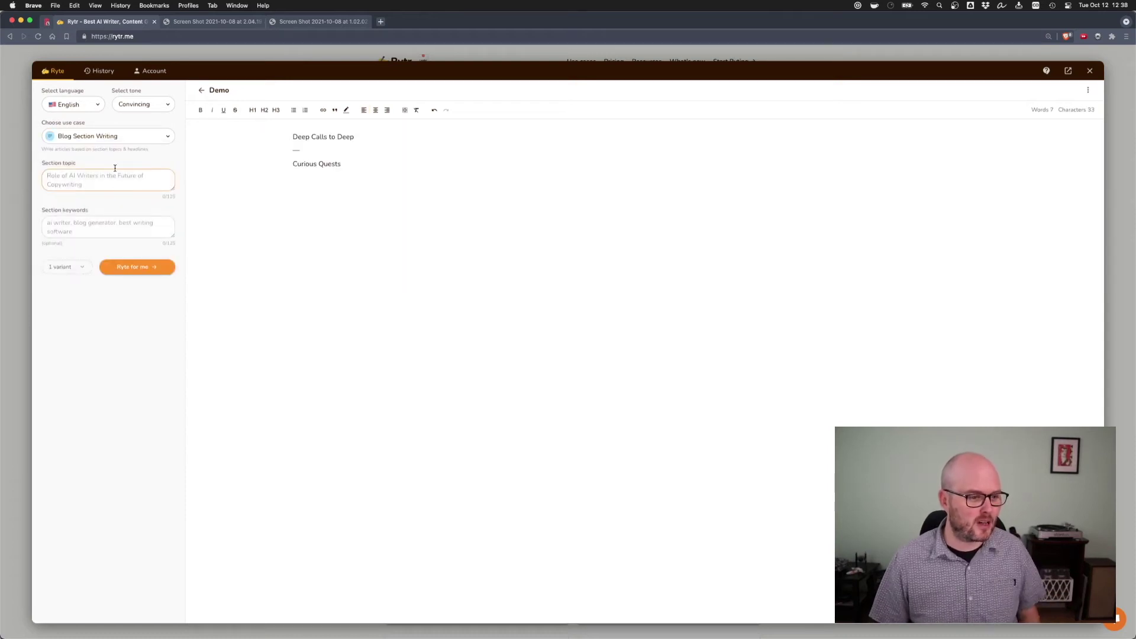
key(super+v)
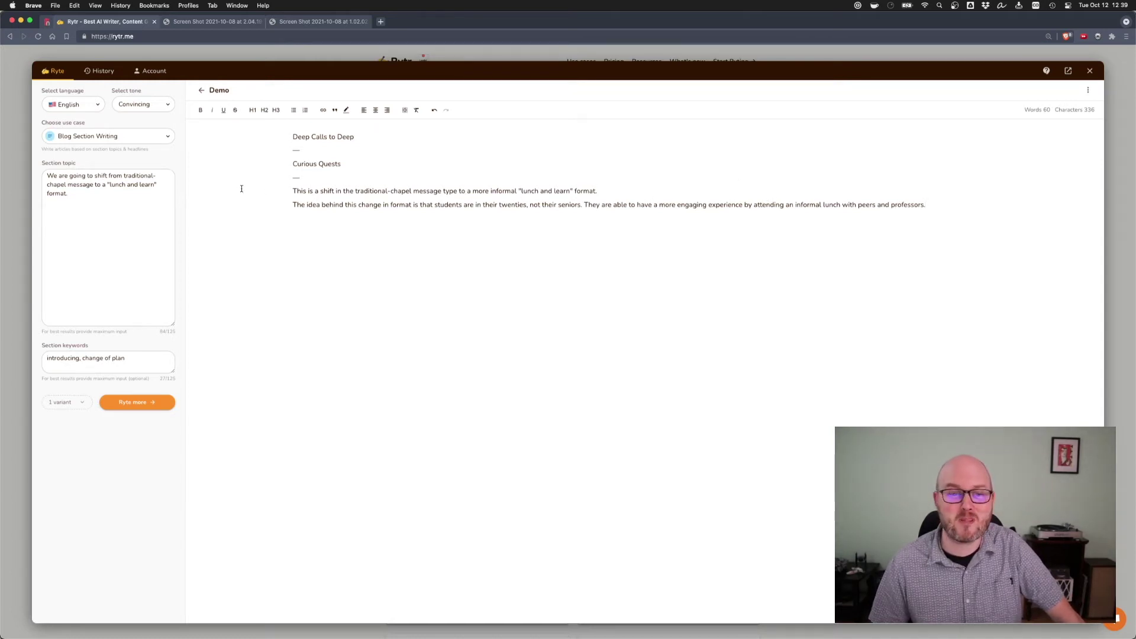
Review the generated lunch-and-learn paragraph and return to the section topic
triple_click(343, 207)
click(484, 357)
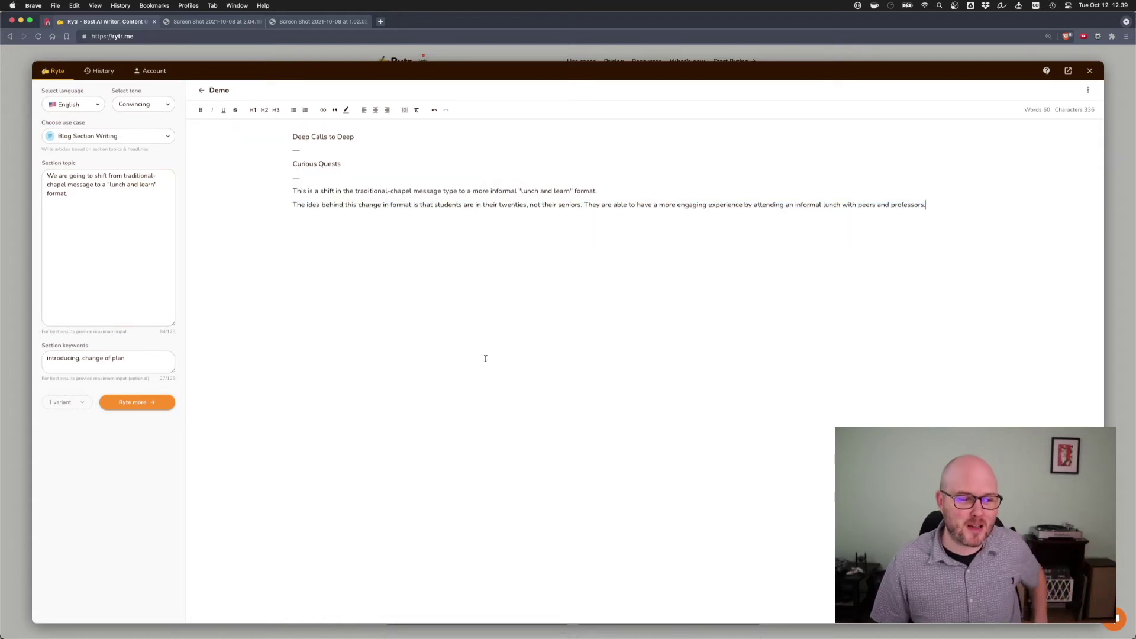
click(101, 266)
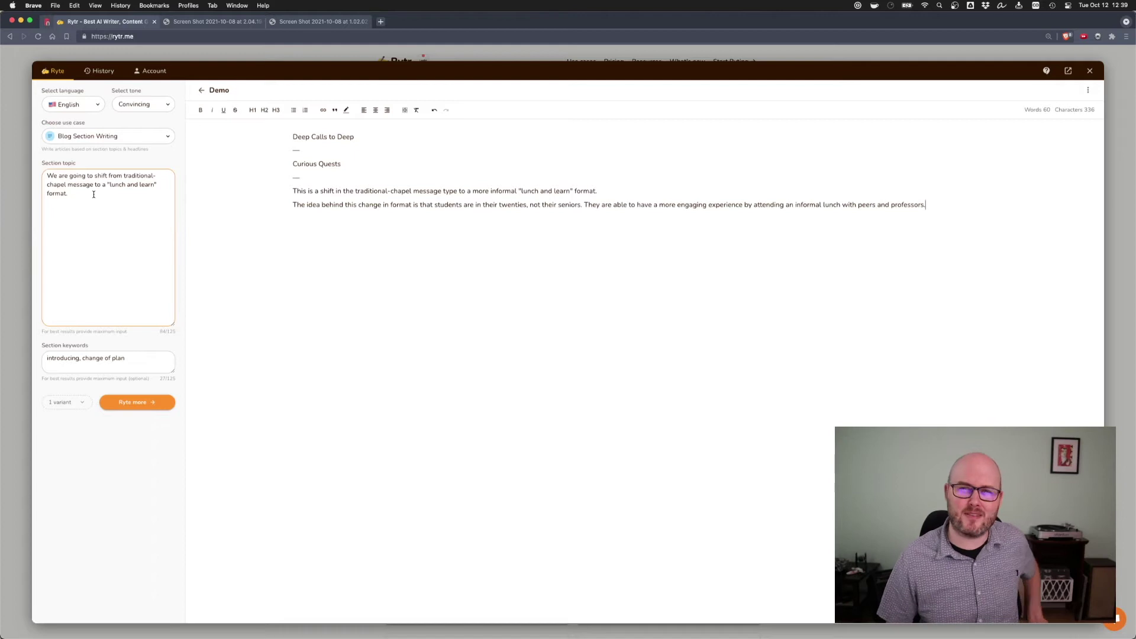
click(136, 139)
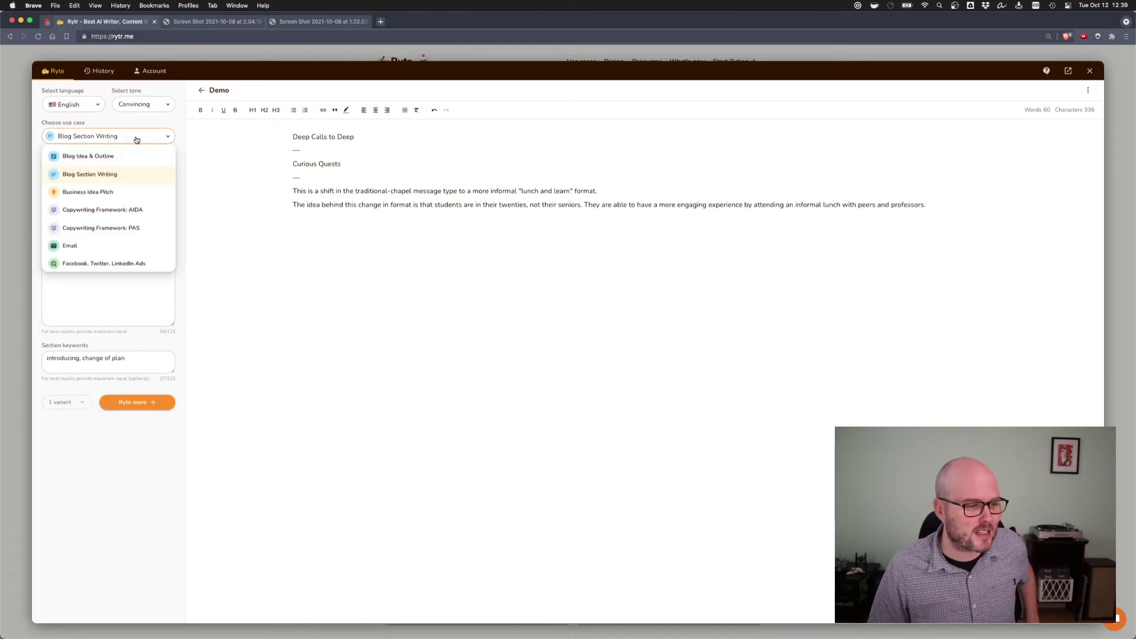
Switch to the Email use case and review the drafts' AI, RSVP and Lunch and Learn sentences
click(108, 247)
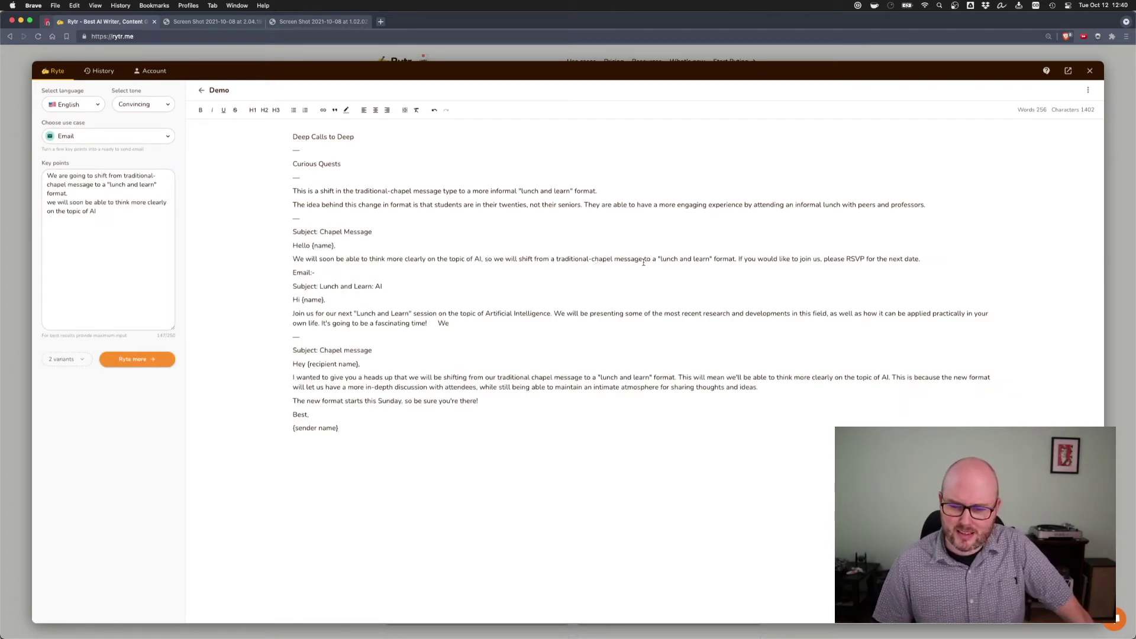
drag(293, 258, 485, 259)
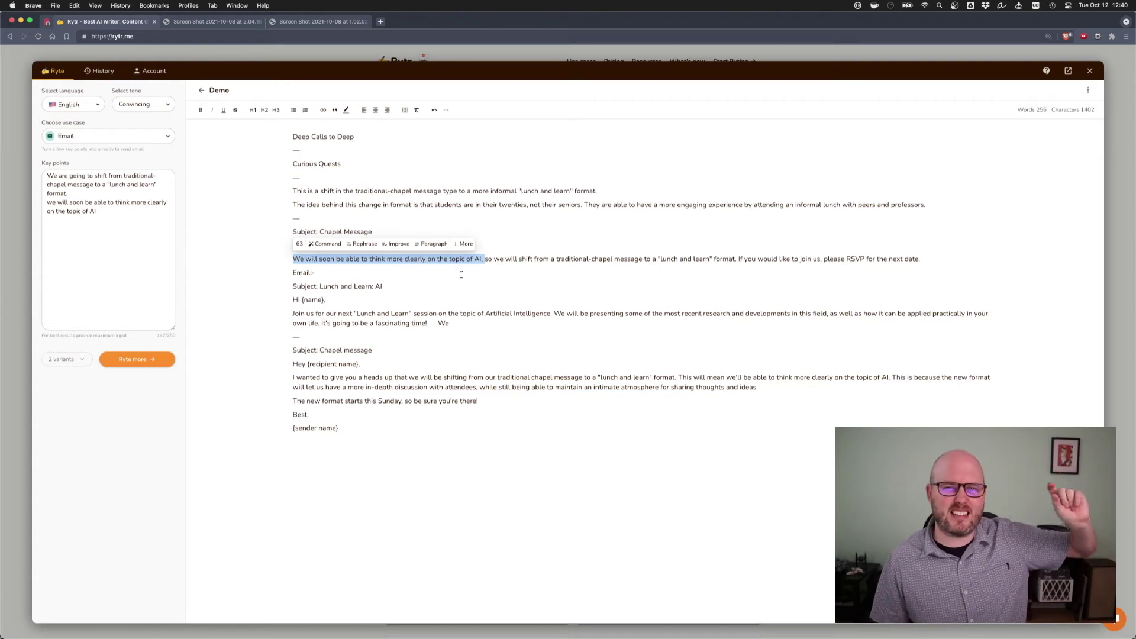
click(429, 286)
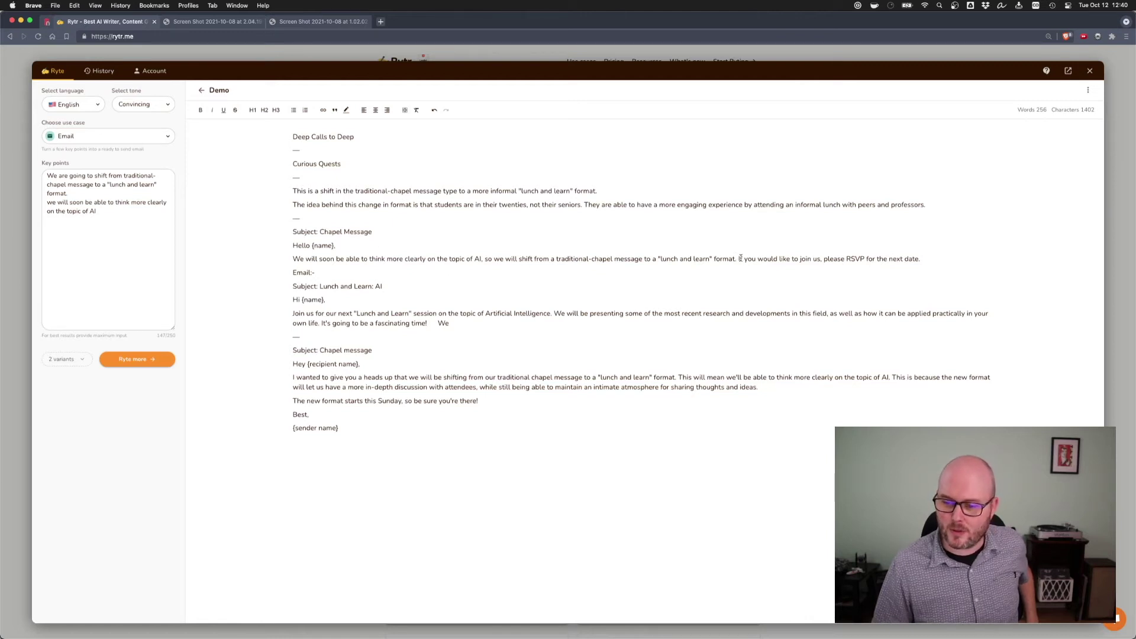
drag(740, 258, 923, 261)
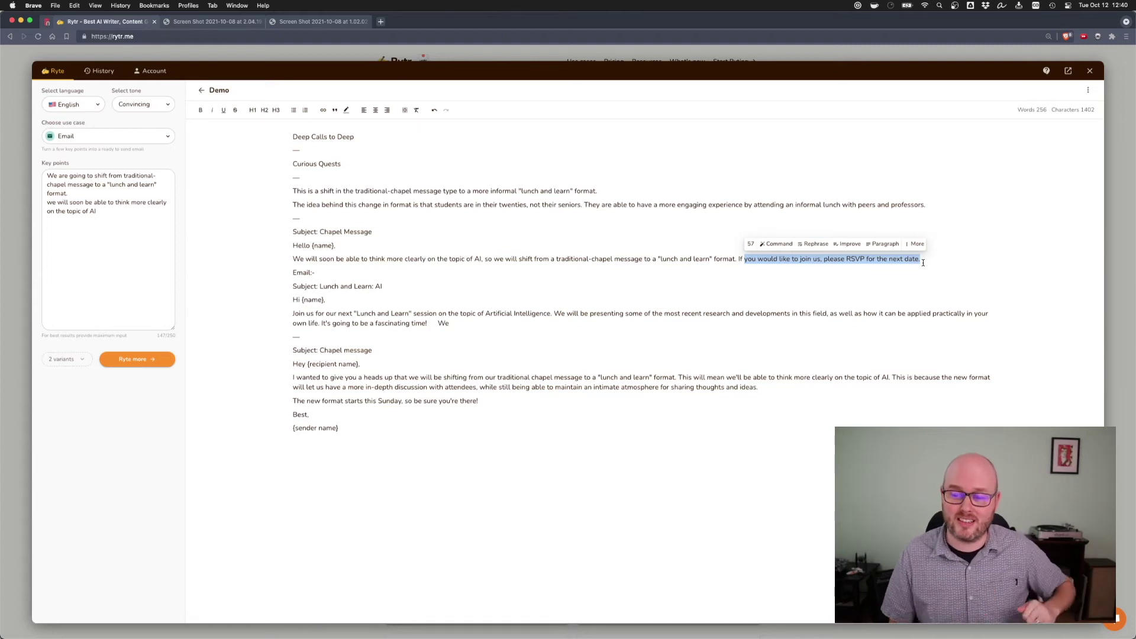
click(474, 299)
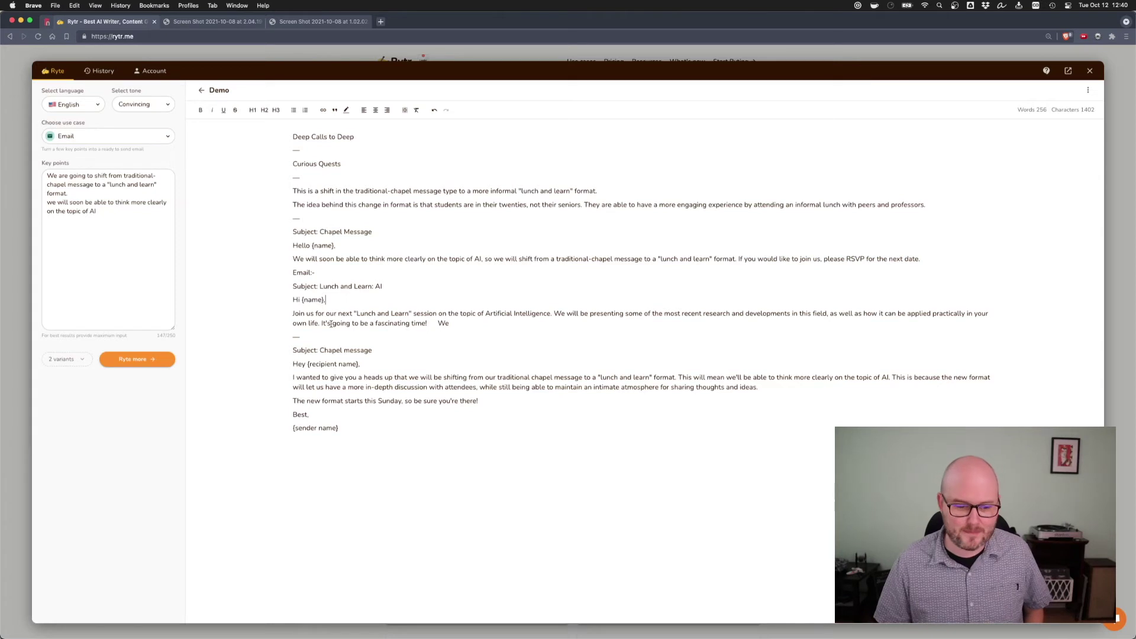
drag(300, 315, 550, 312)
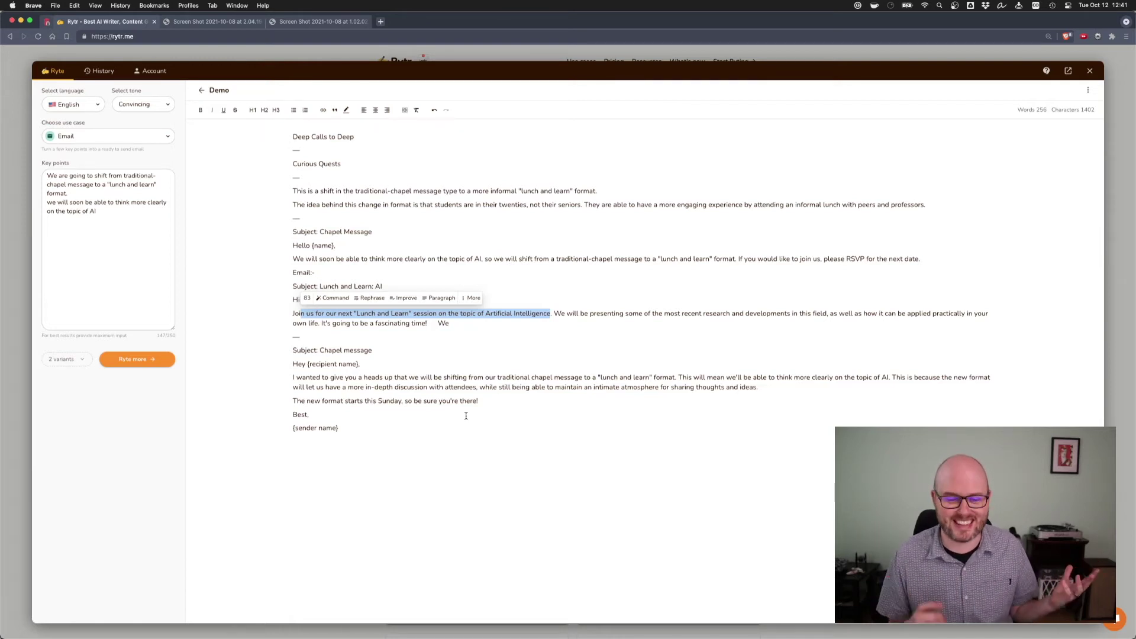
Open the browser's developer inspector beside Rytr and show the use-case list
right_click(845, 53)
click(864, 165)
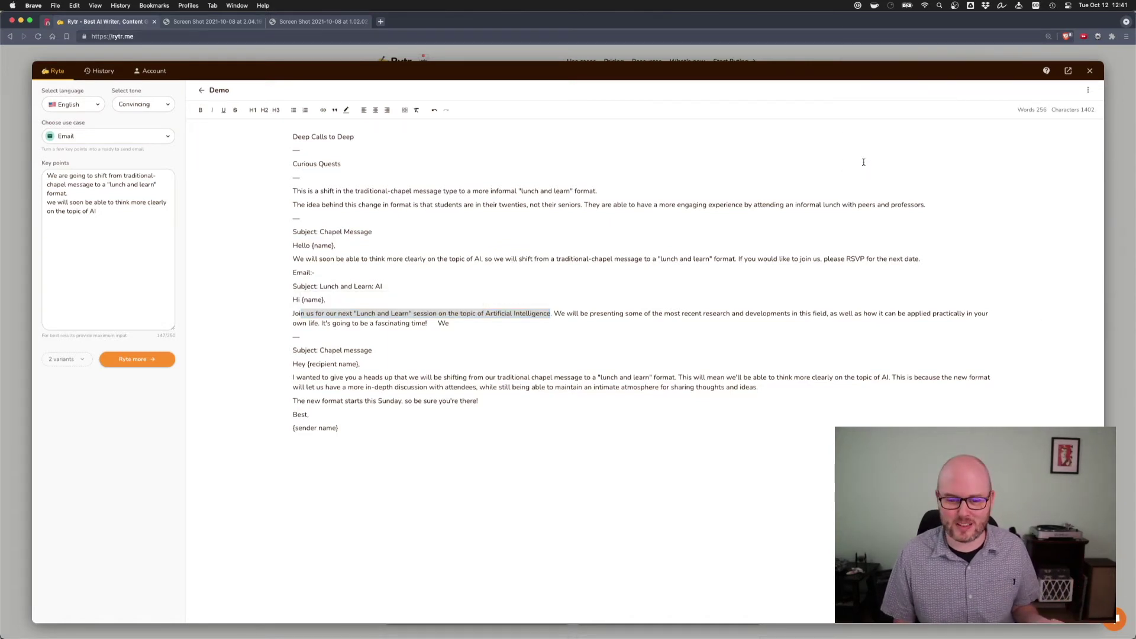
click(160, 136)
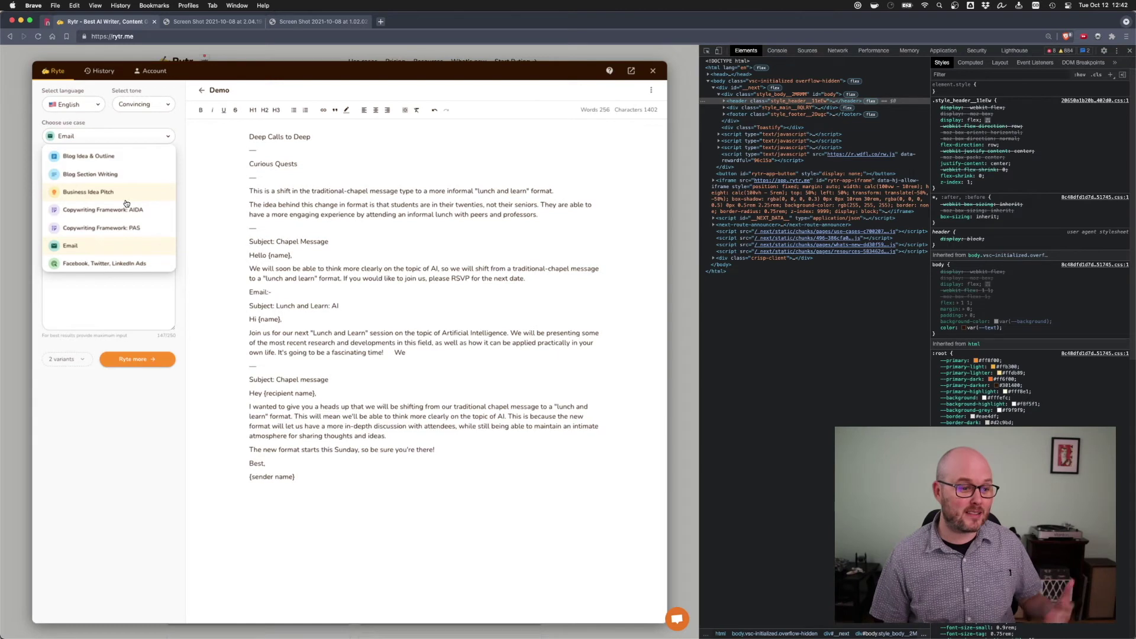
Scroll through the use cases and close the list with Email still selected
scroll(124, 201, down, 3)
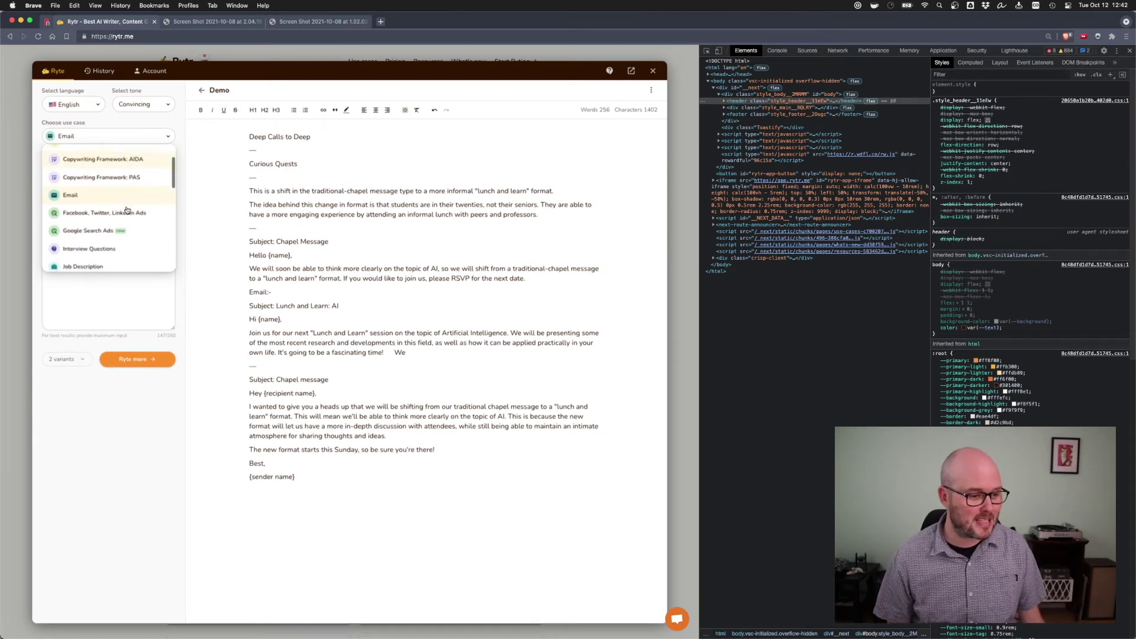
scroll(127, 209, down, 3)
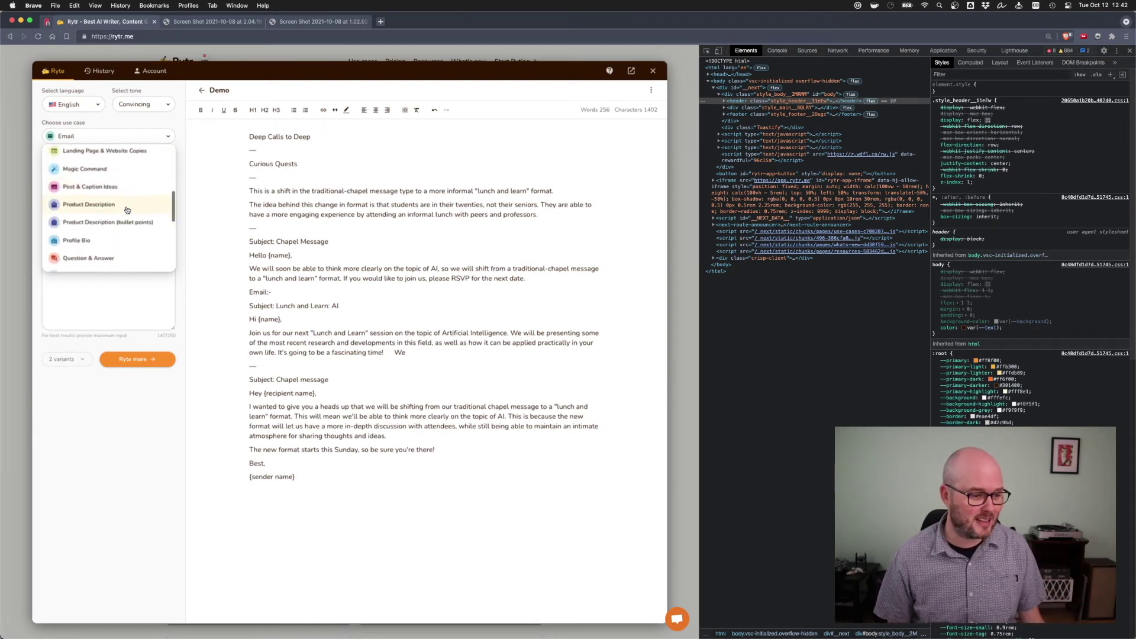
click(319, 269)
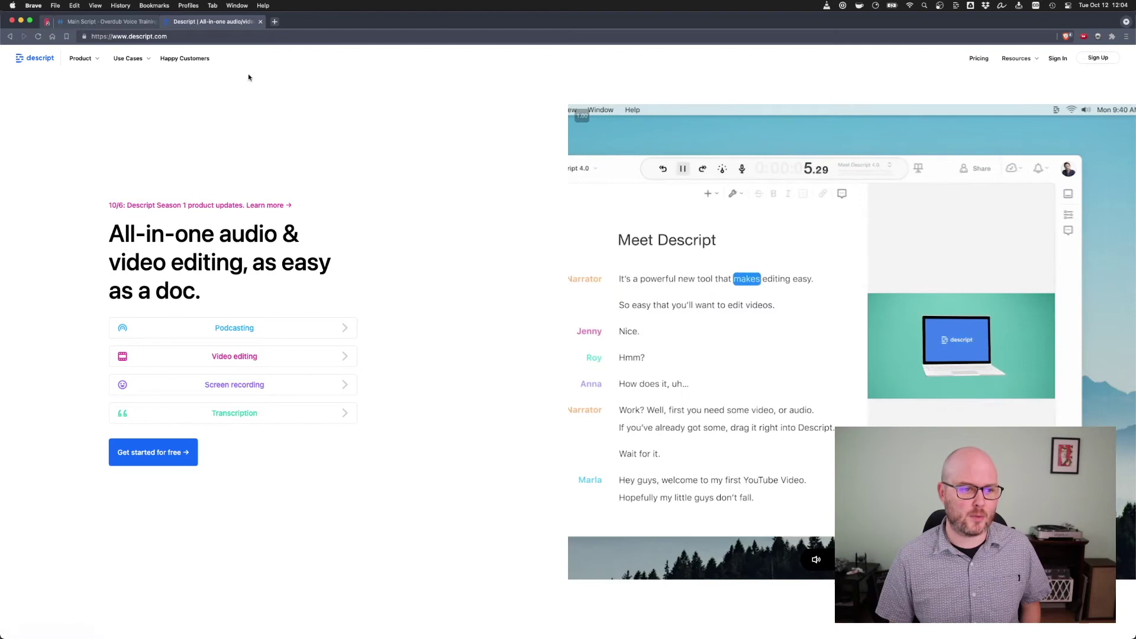
Close the Descript website and review the Overdub script's verification paragraphs in Coda
click(262, 21)
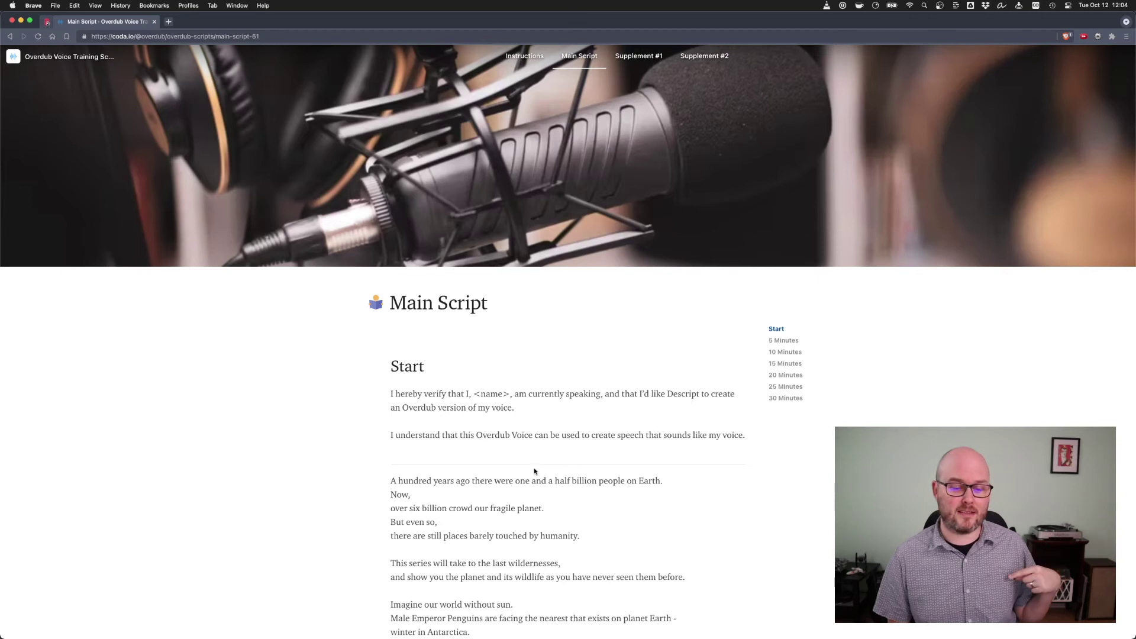
scroll(536, 471, down, 1)
drag(399, 395, 746, 446)
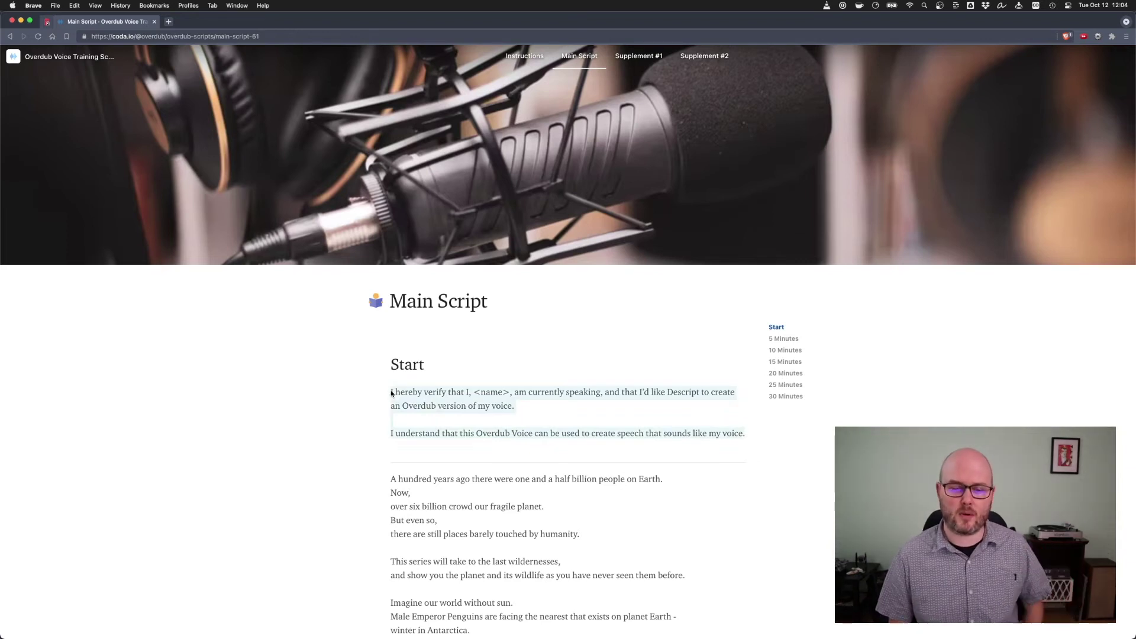
click(662, 429)
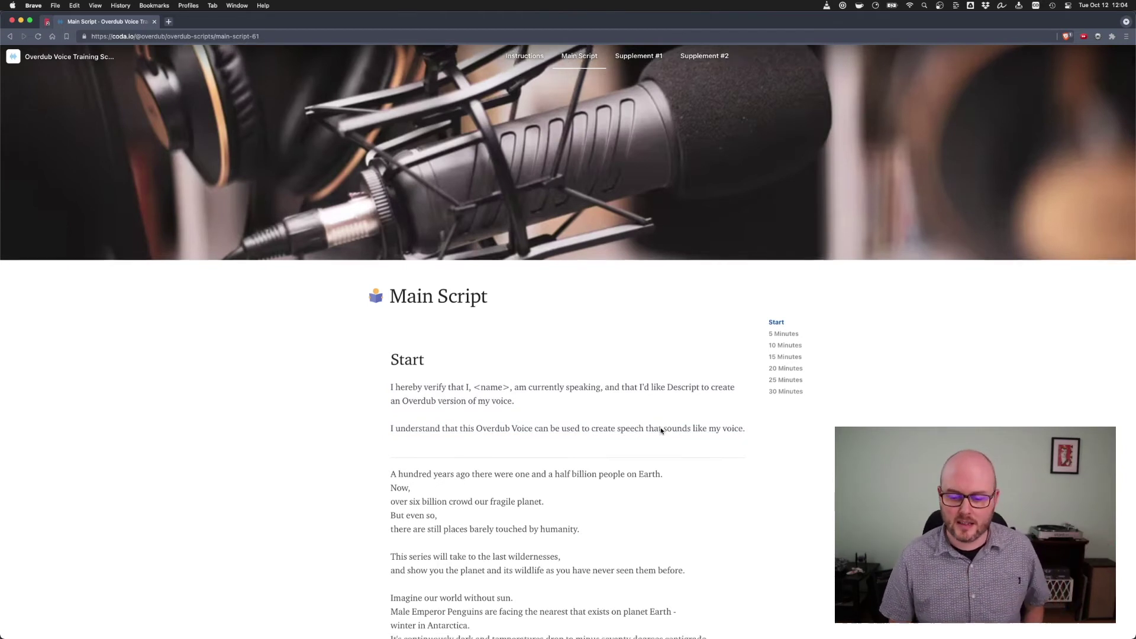
Highlight the training script's opening lines through 'billion', then bring up Descript's Chapel project
scroll(662, 429, down, 2)
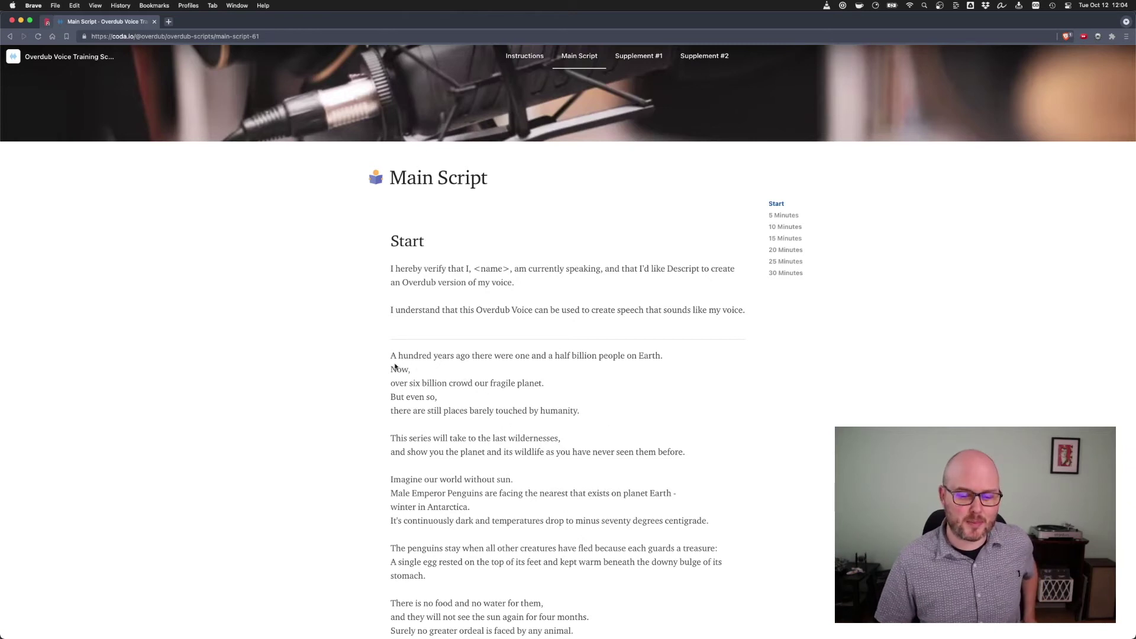
drag(414, 358, 440, 388)
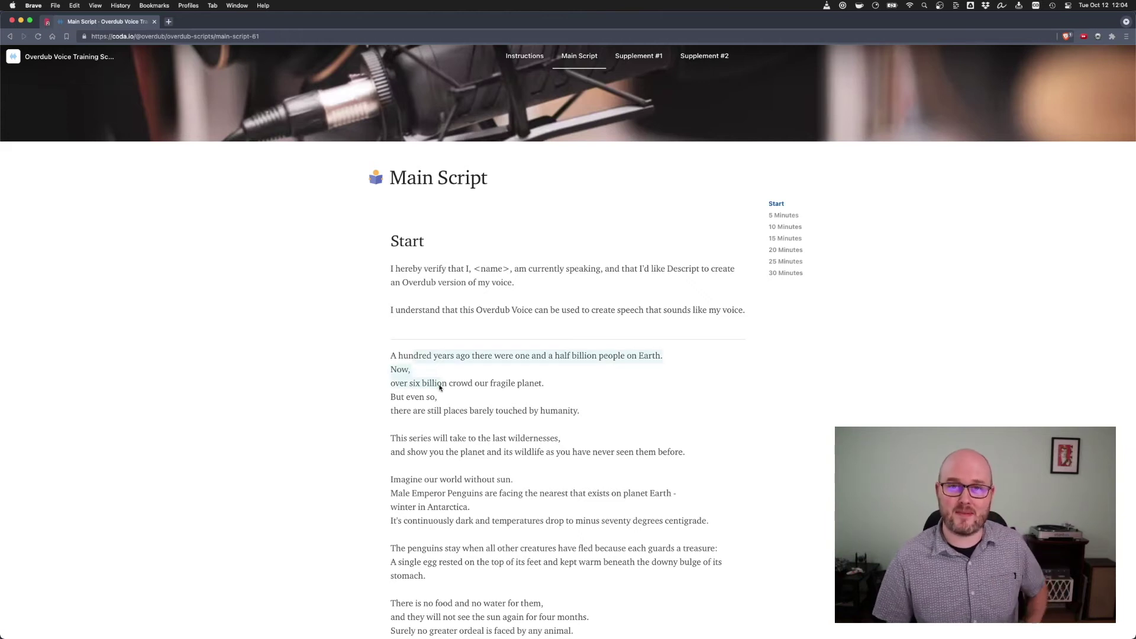
drag(439, 388, 446, 386)
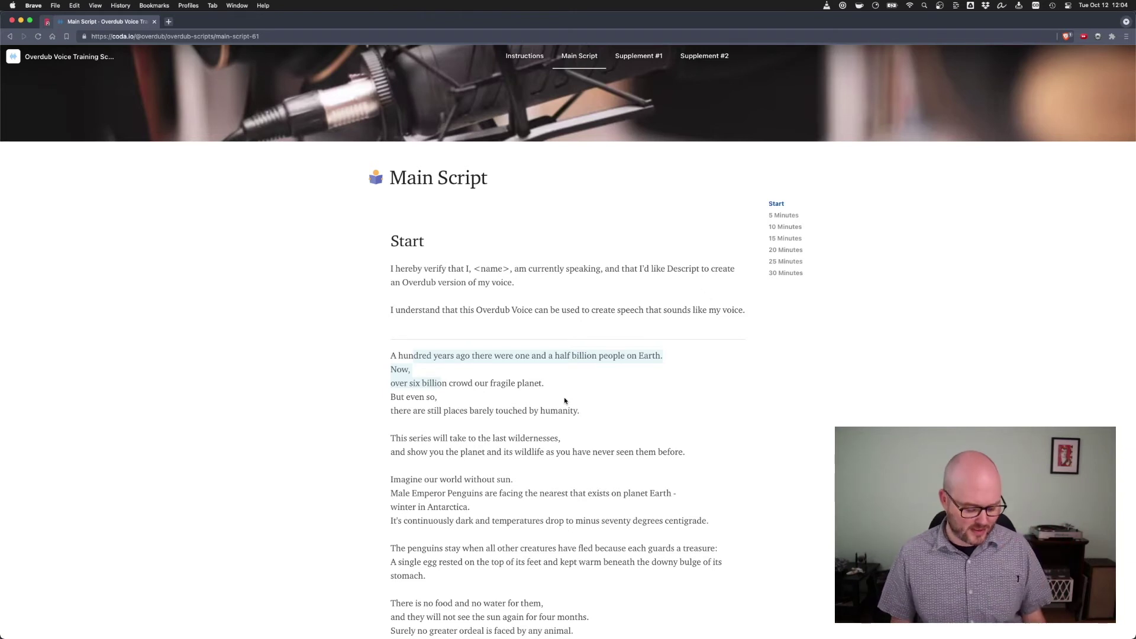
key(super+Tab)
key(super+Tab)
key(super+Tab)
key(super+Tab)
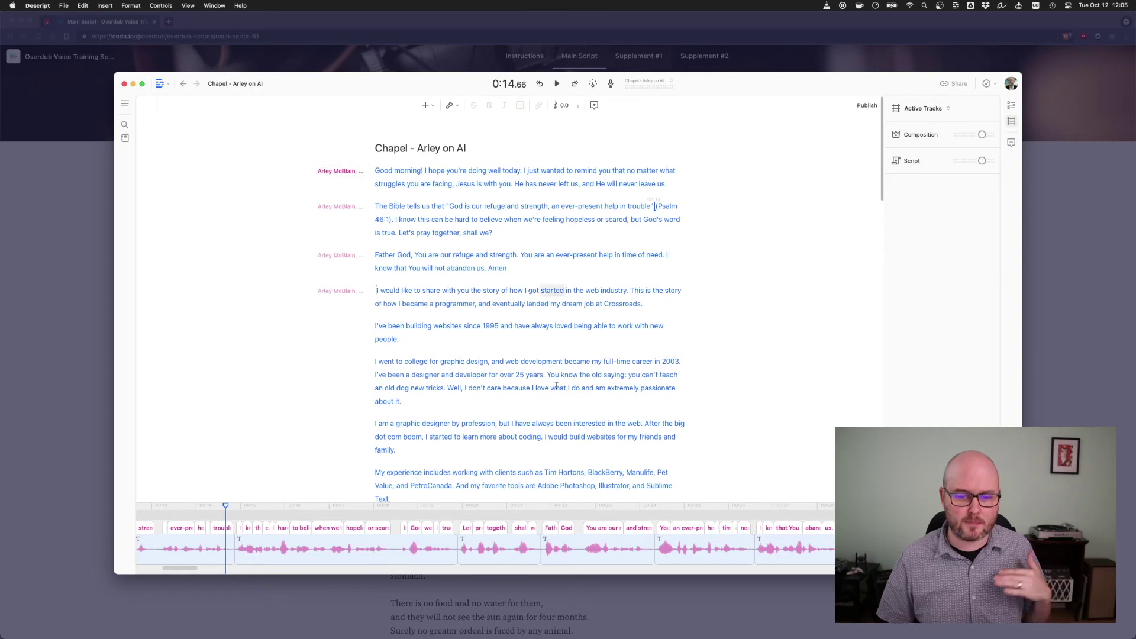
Check the first paragraph's voice in the Set Speaker menu, then return to the script's start
click(357, 171)
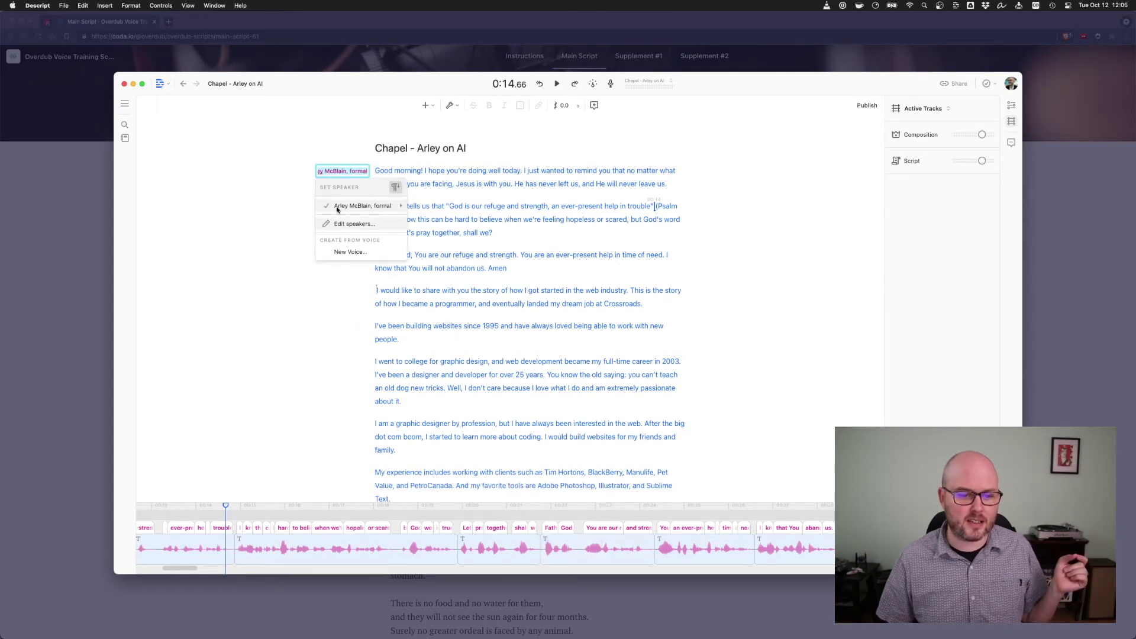
click(253, 296)
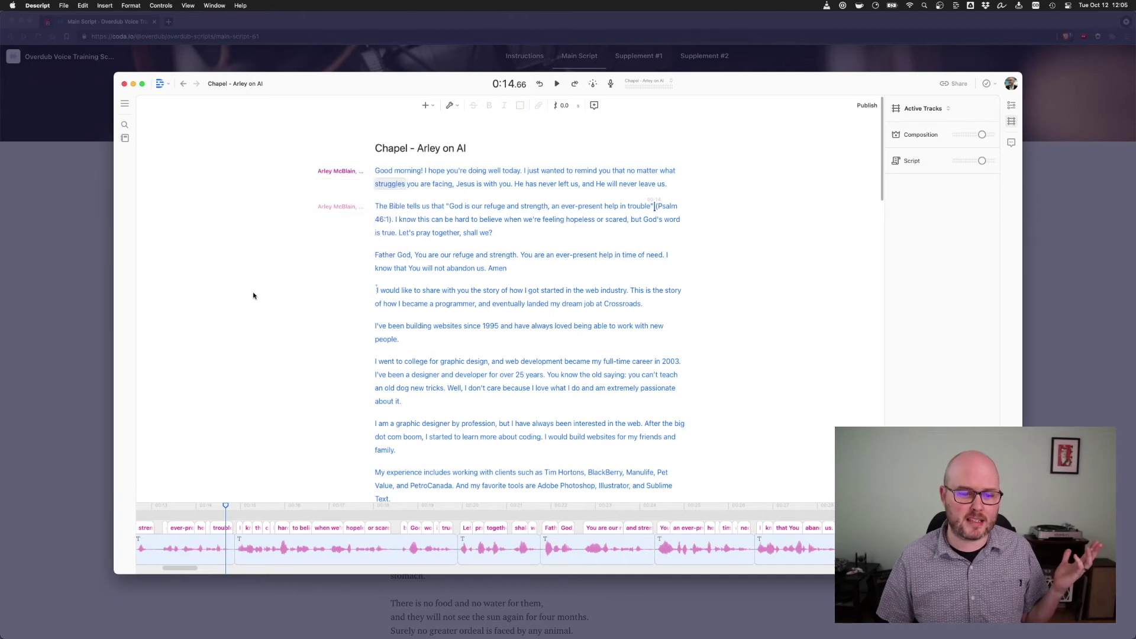
click(369, 172)
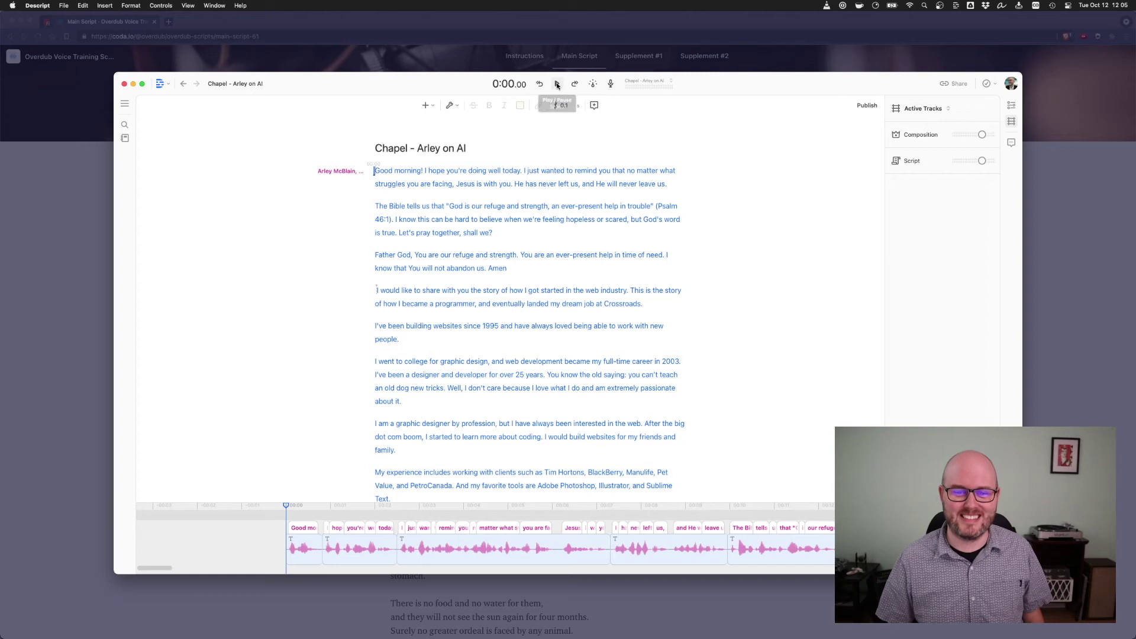
Play the opening paragraph, then replay 'Let's pray together, shall we?' twice
click(557, 86)
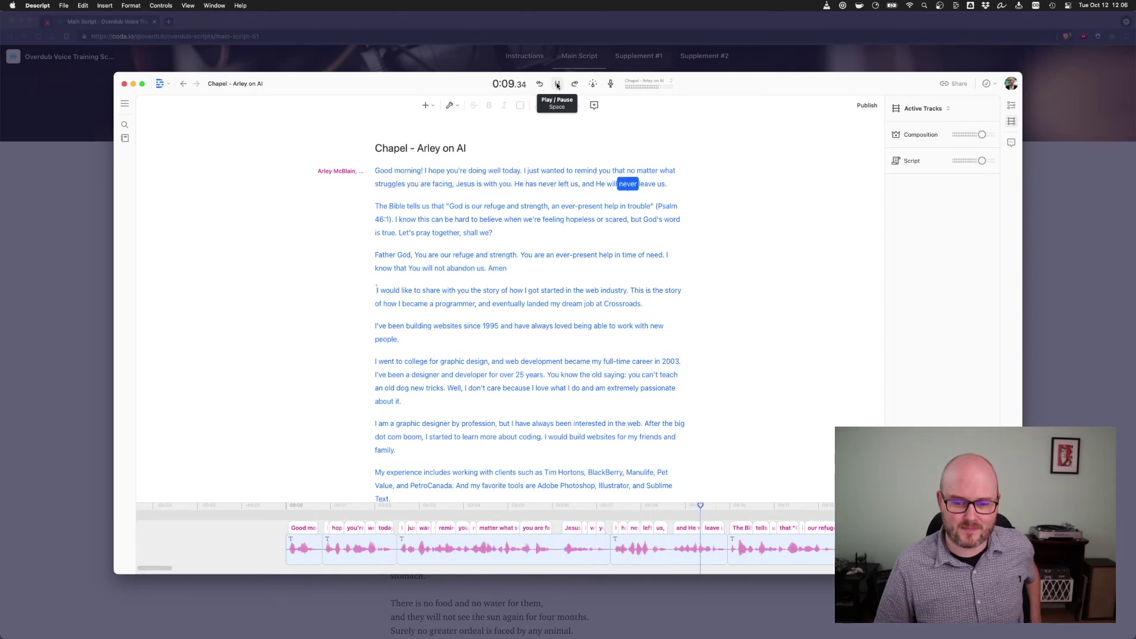
click(557, 84)
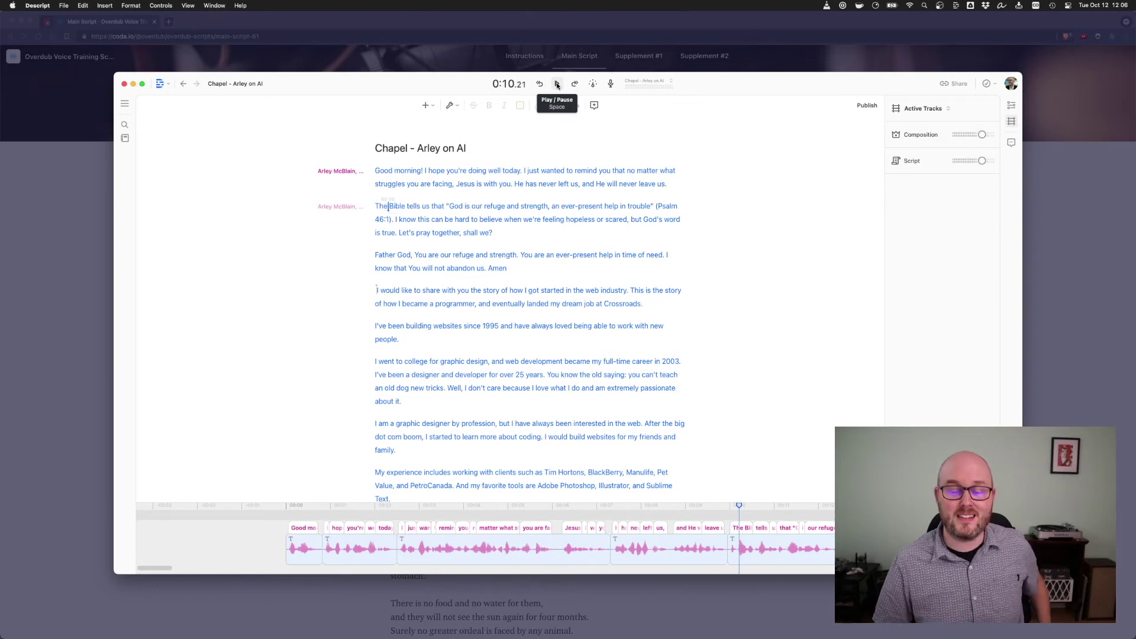
click(402, 233)
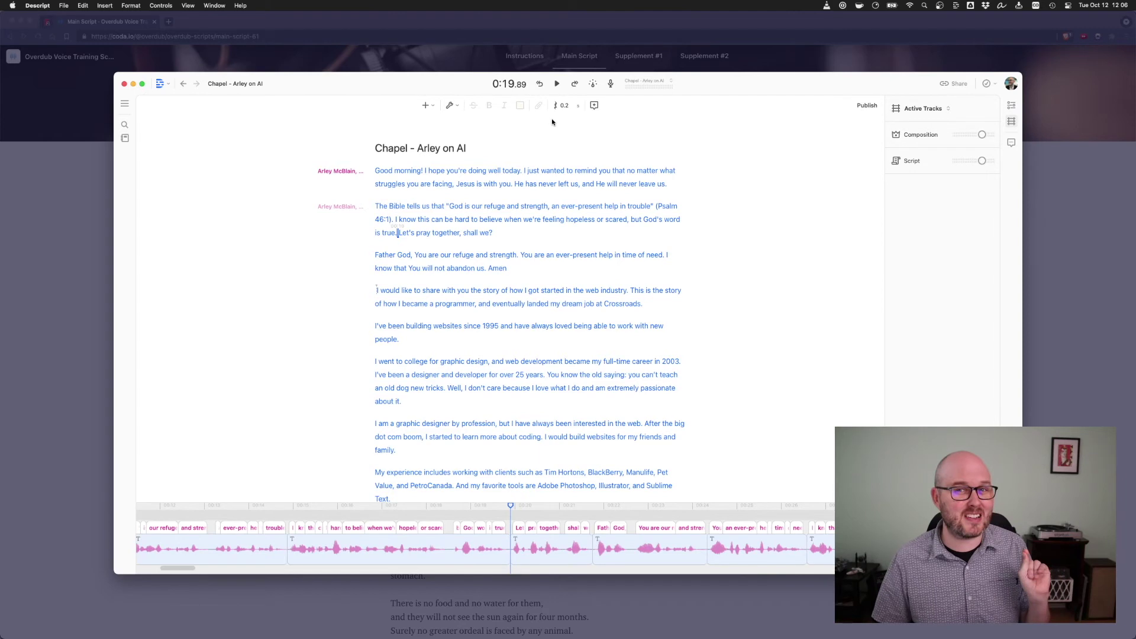
click(557, 84)
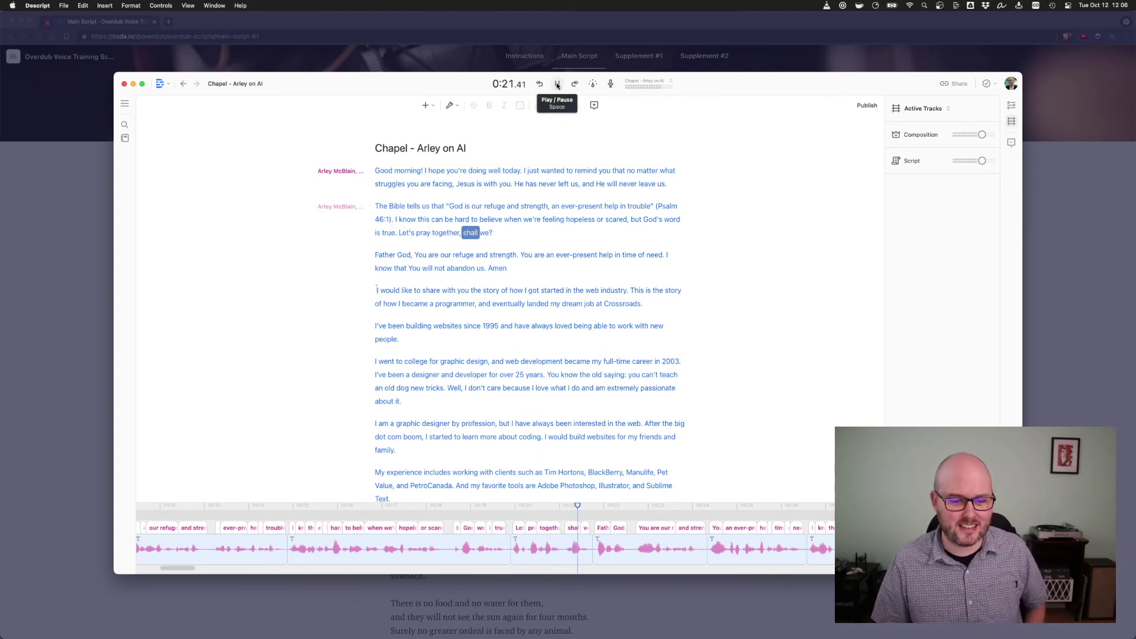
click(557, 84)
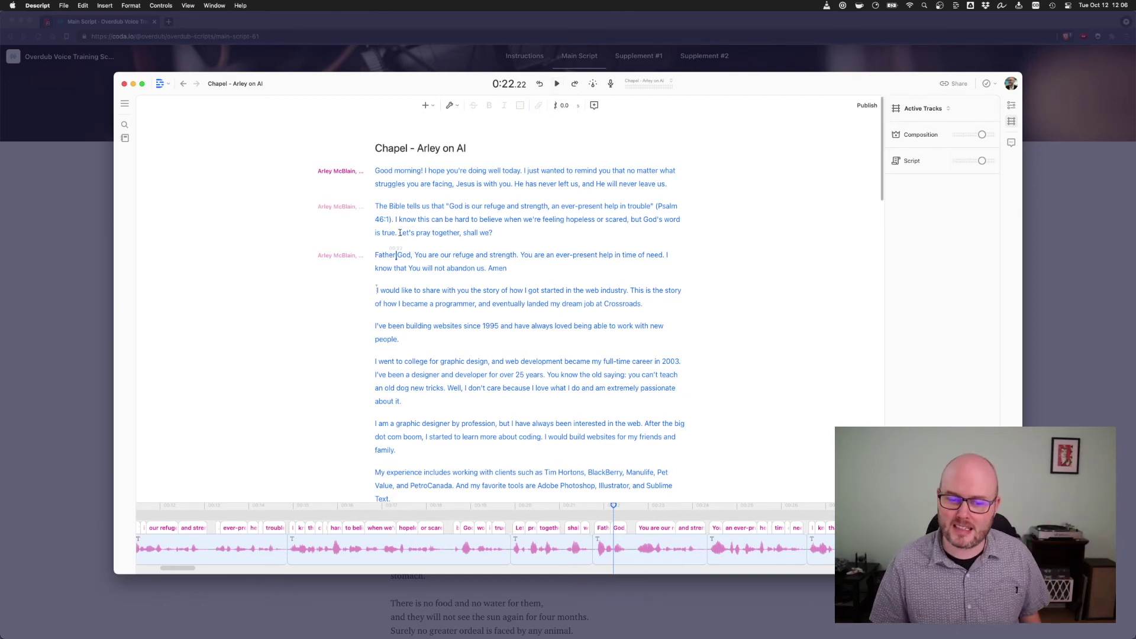
click(398, 233)
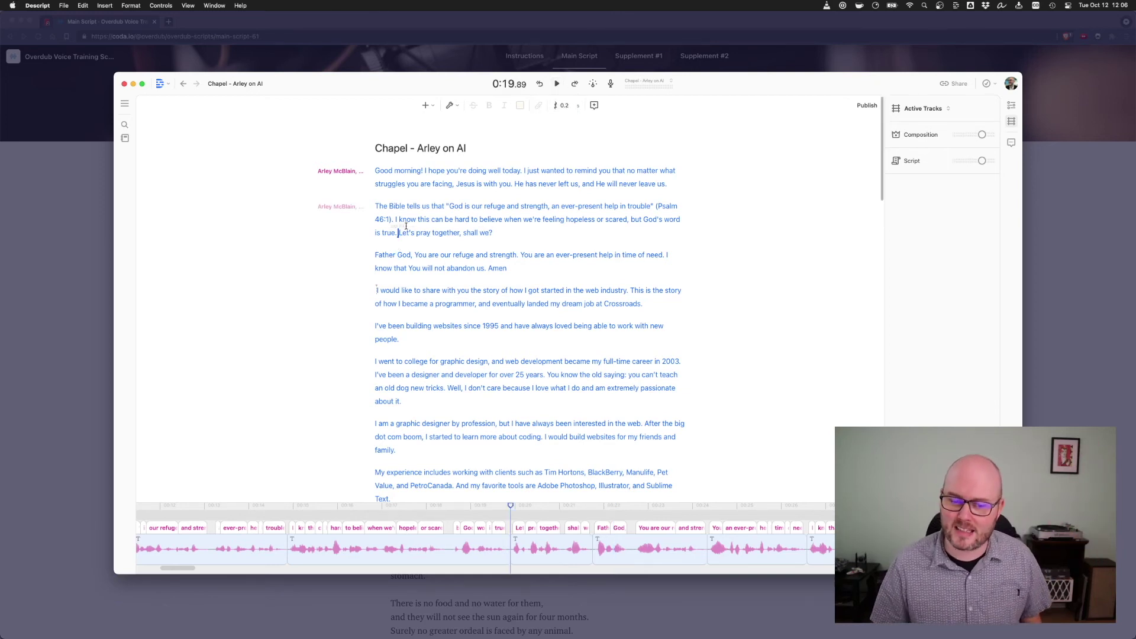
click(556, 84)
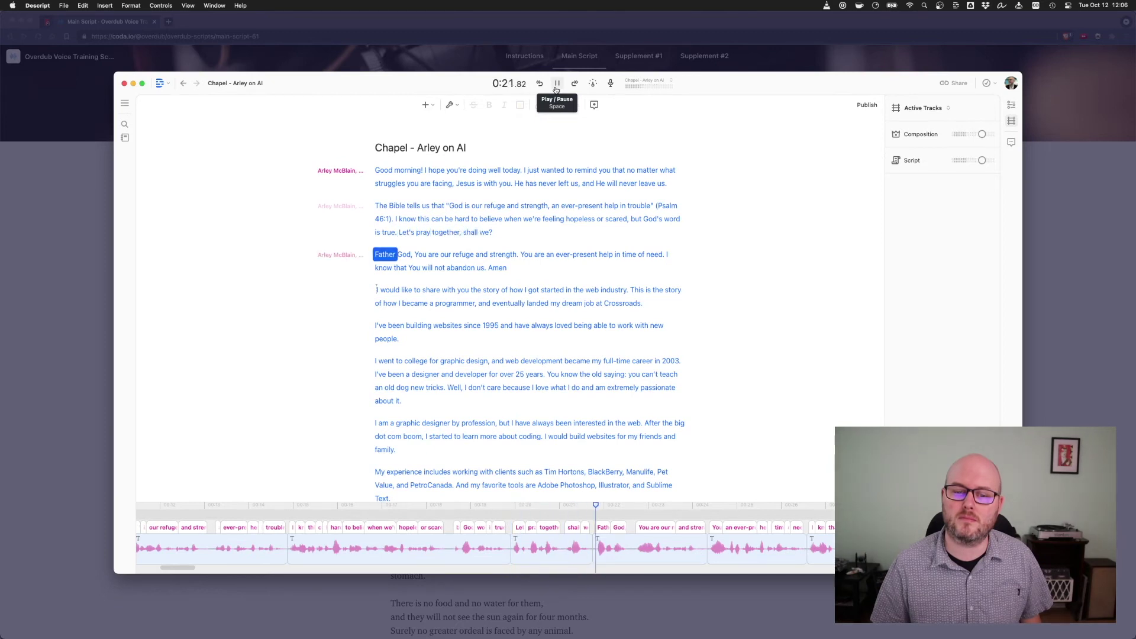
click(556, 84)
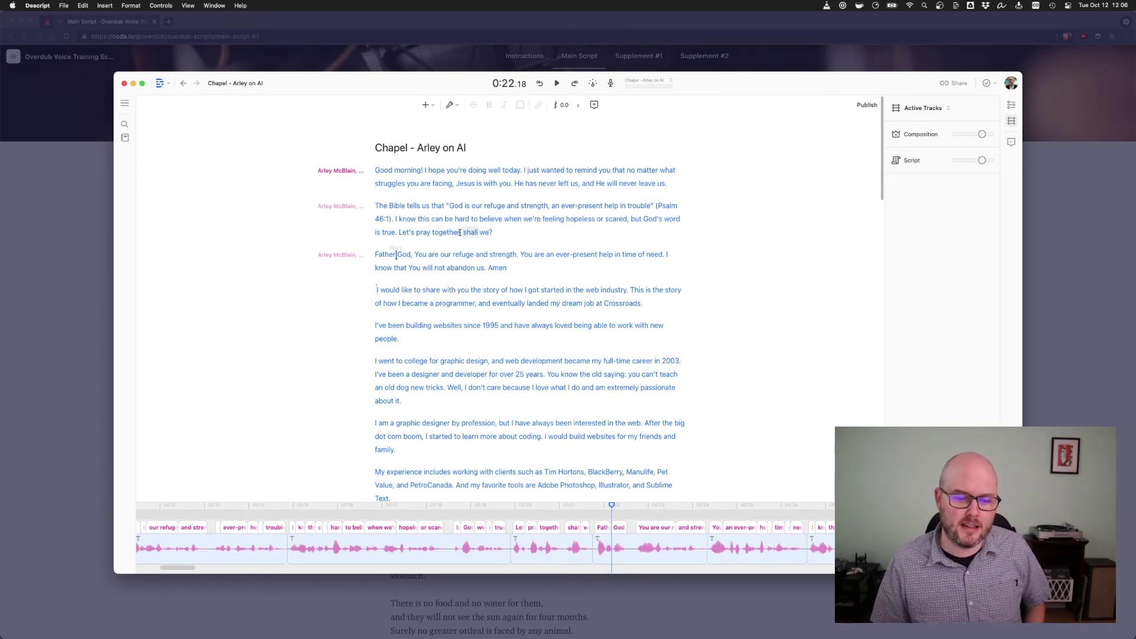
Delete 'shall we?' so the Bible paragraph ends 'Let's pray together.'
drag(461, 232, 496, 234)
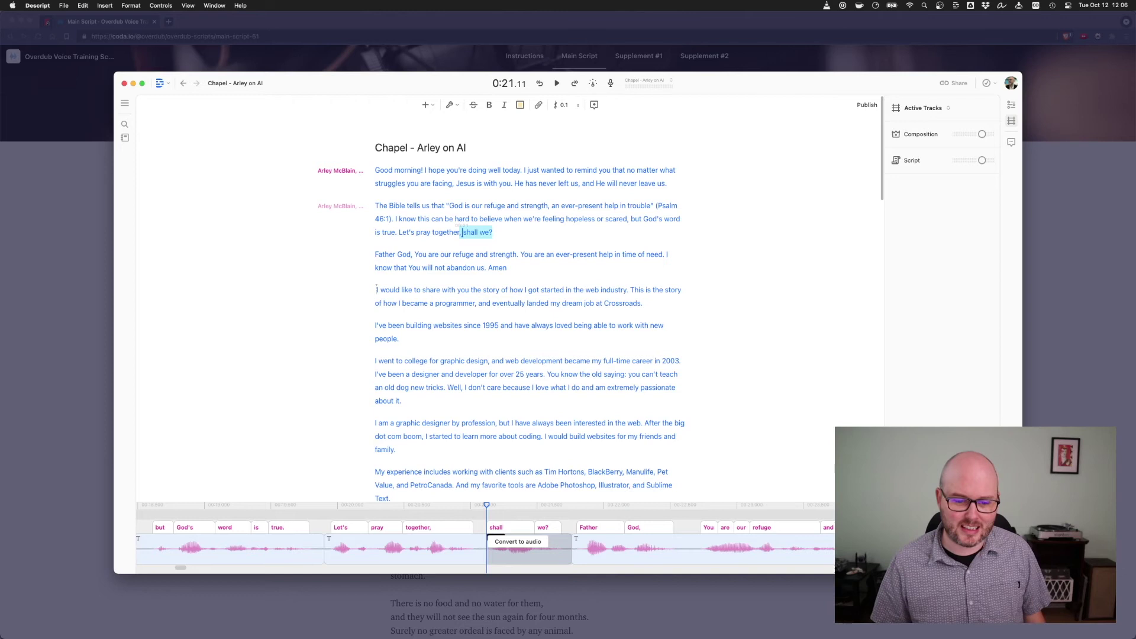
key(BackSpace)
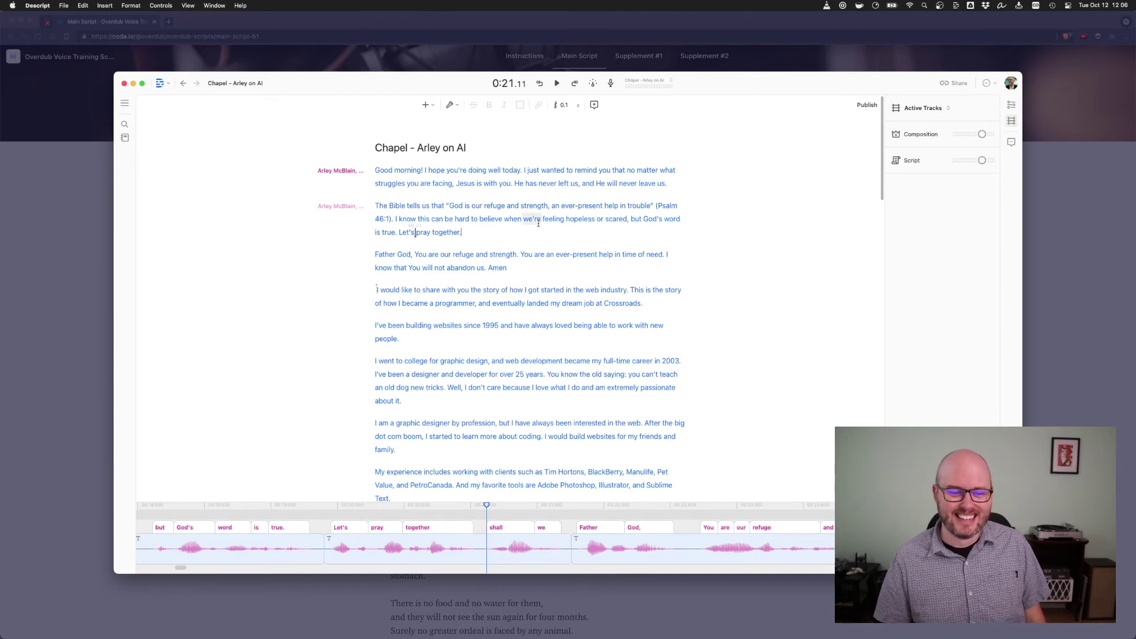
click(522, 219)
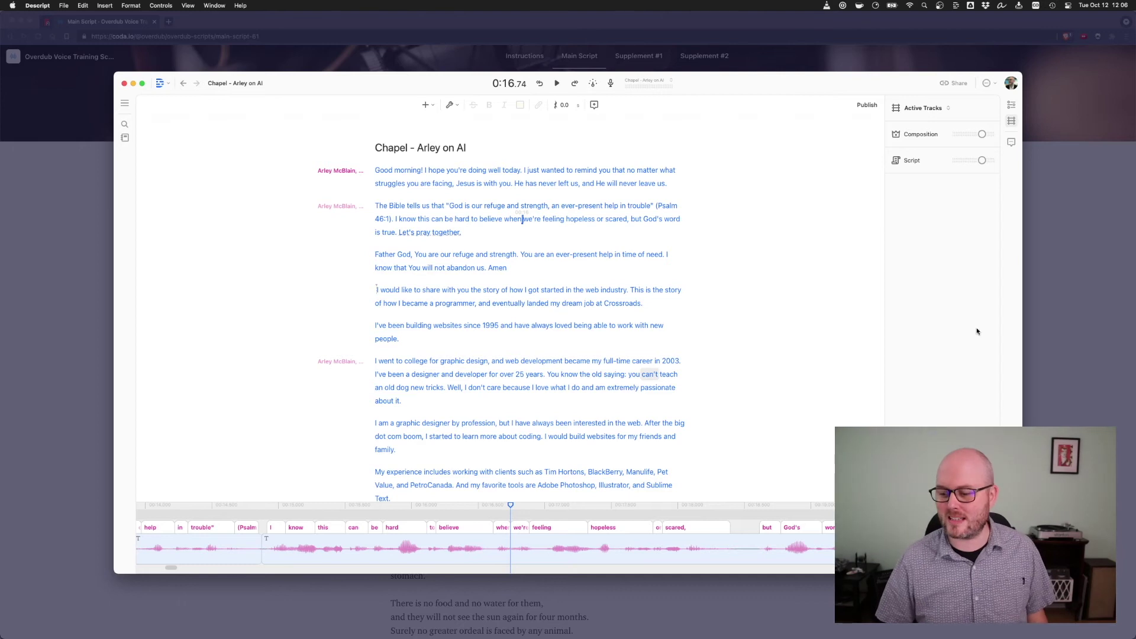
Replay the edited 'Let's pray together.' line, pausing at 0:21.79 before 'Father God'
drag(821, 79, 240, 77)
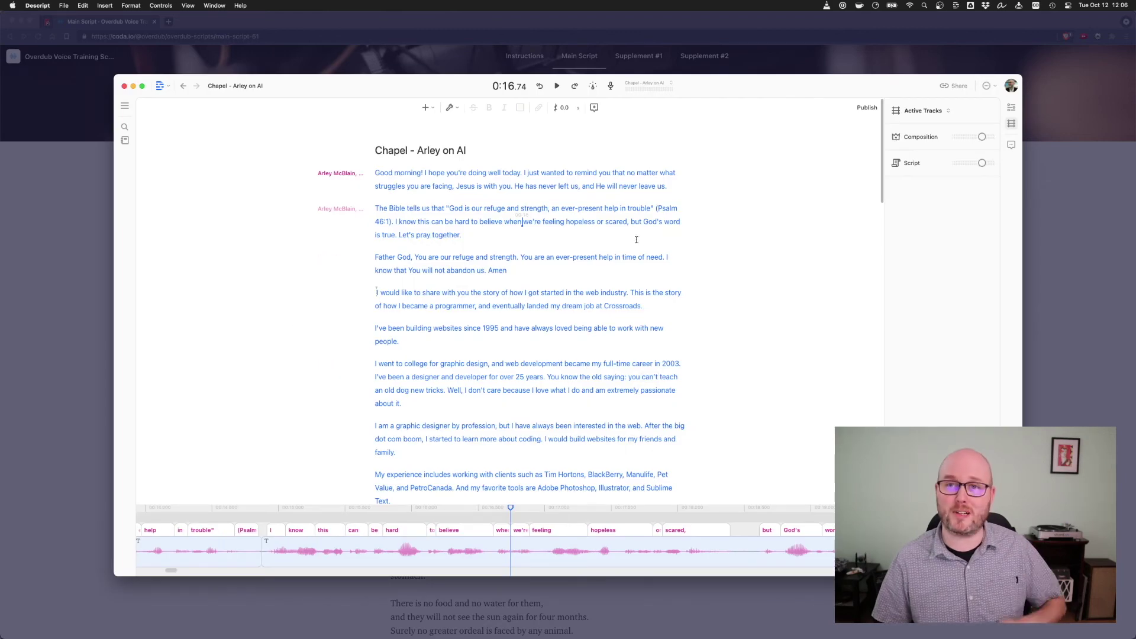
click(395, 232)
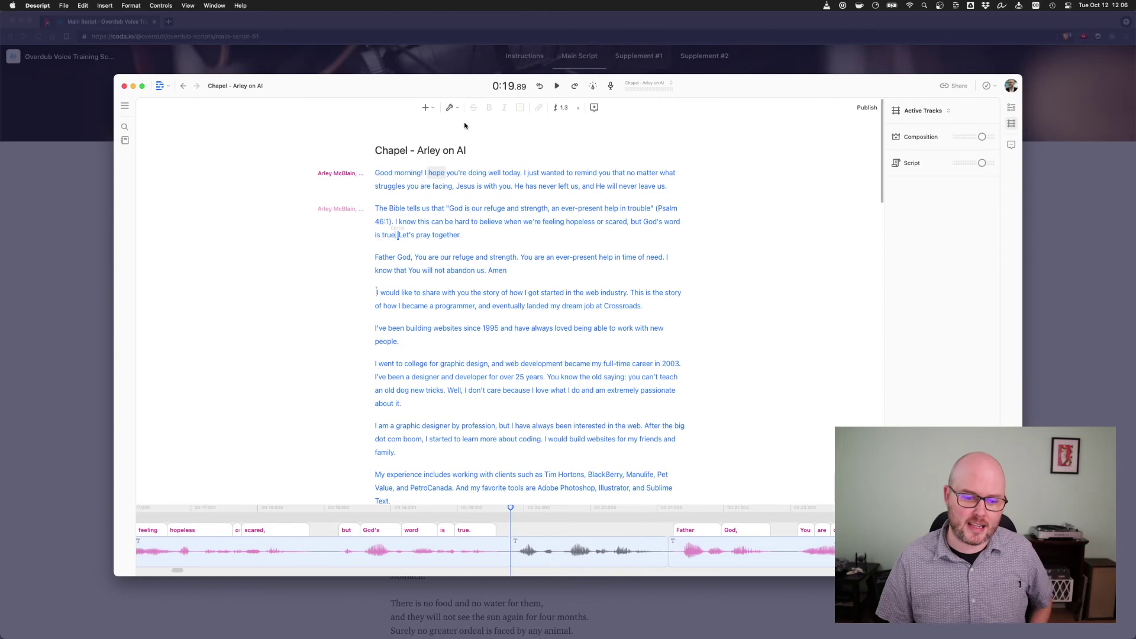
click(557, 86)
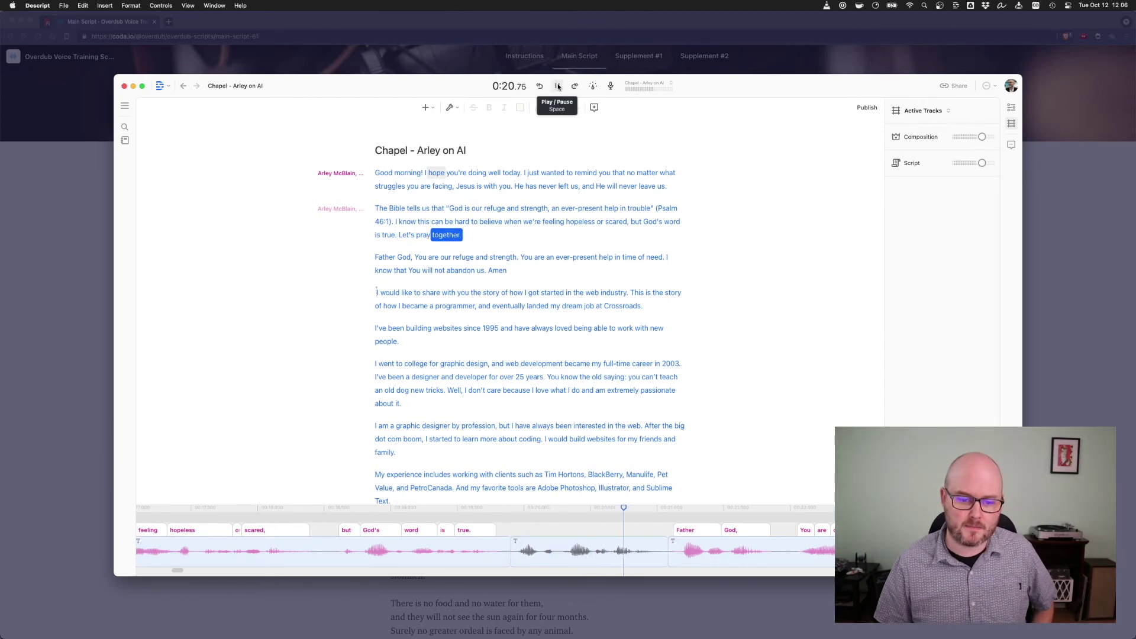
click(558, 87)
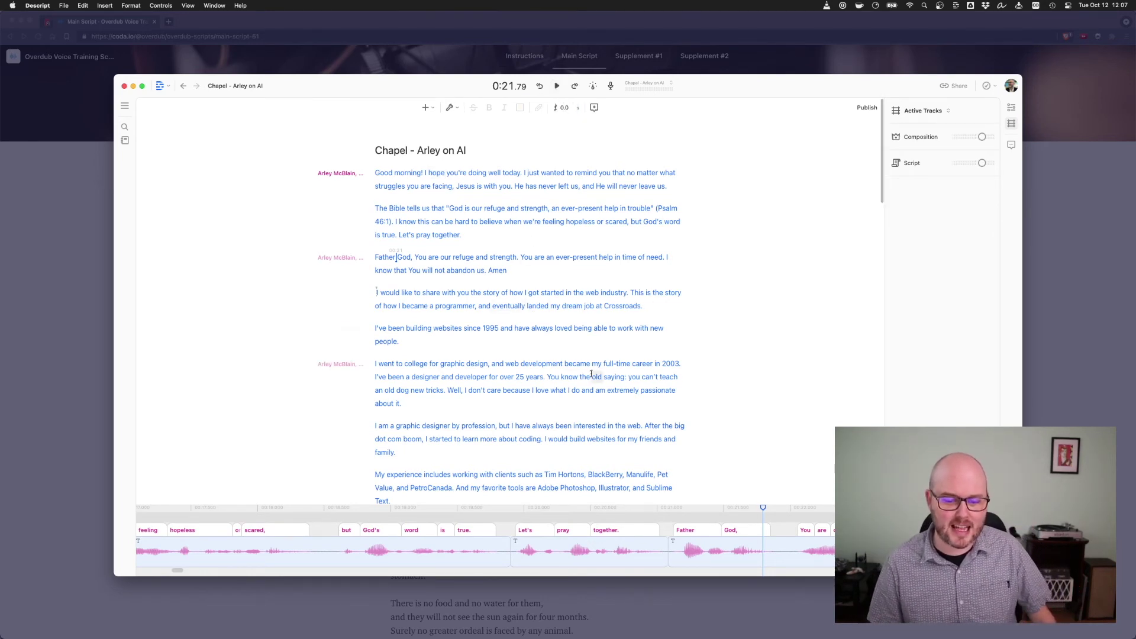
scroll(640, 467, down, 5)
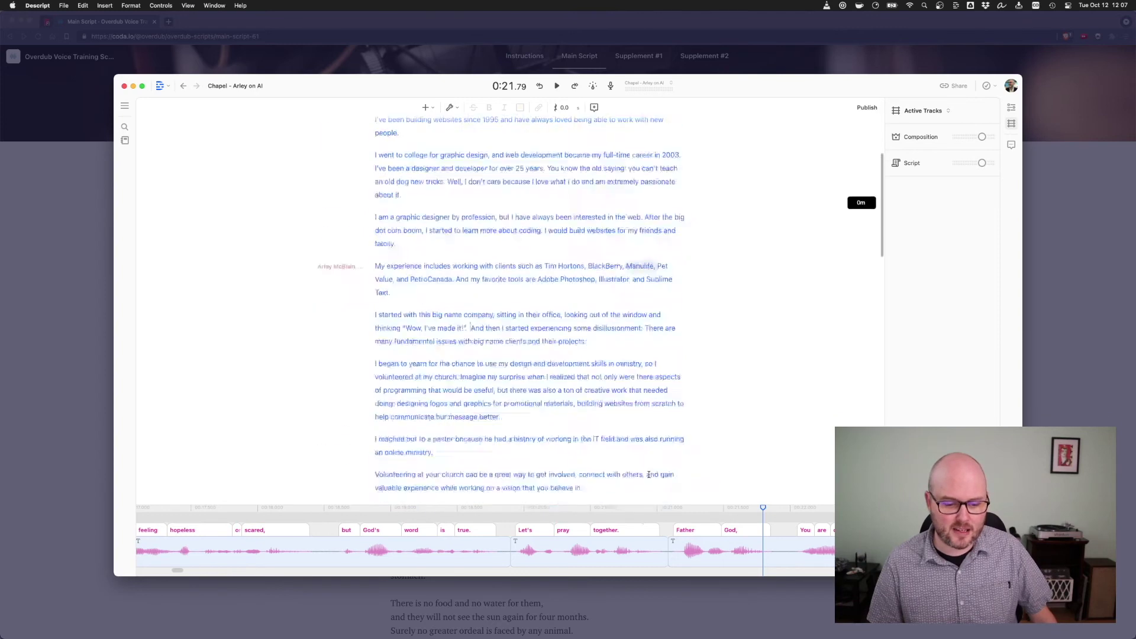
scroll(649, 476, down, 1)
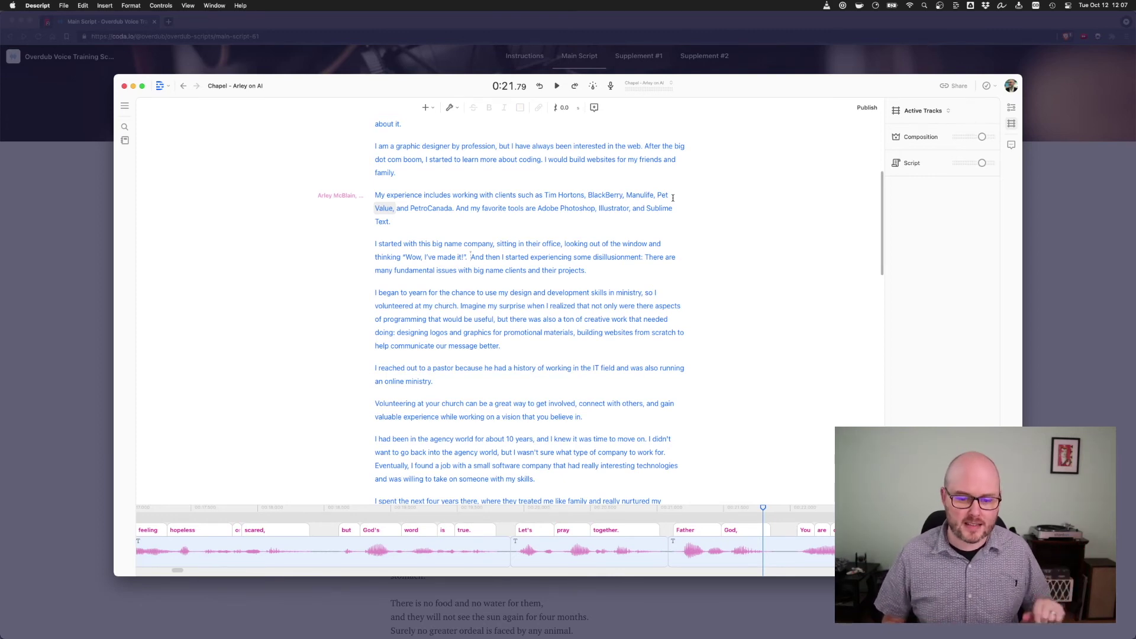
scroll(411, 186, up, 5)
click(424, 173)
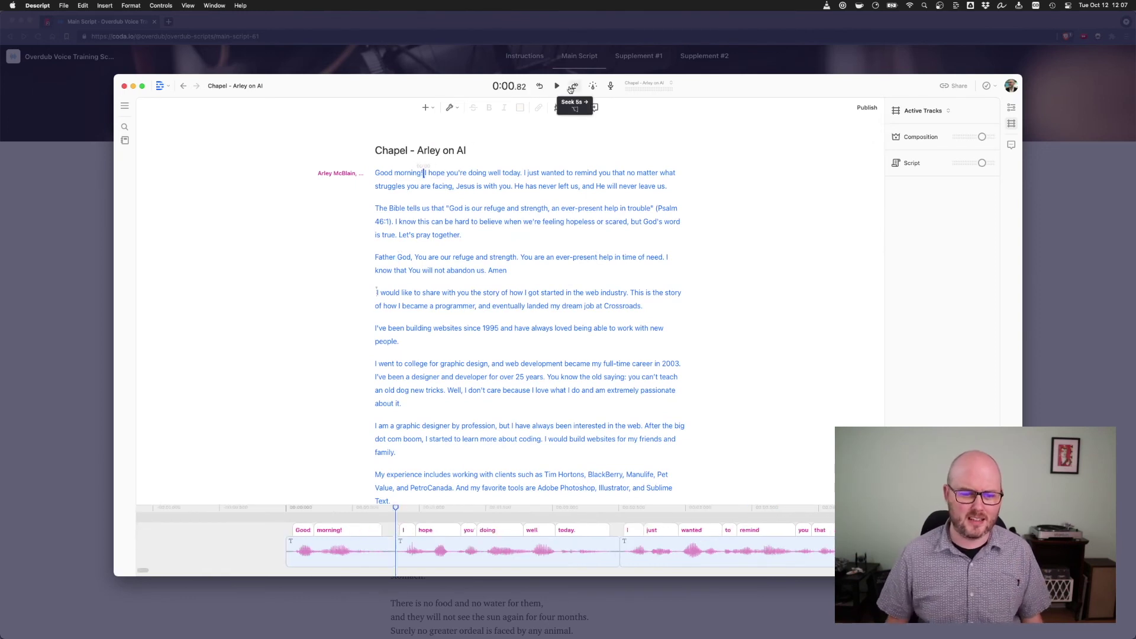
text(How bonkers)
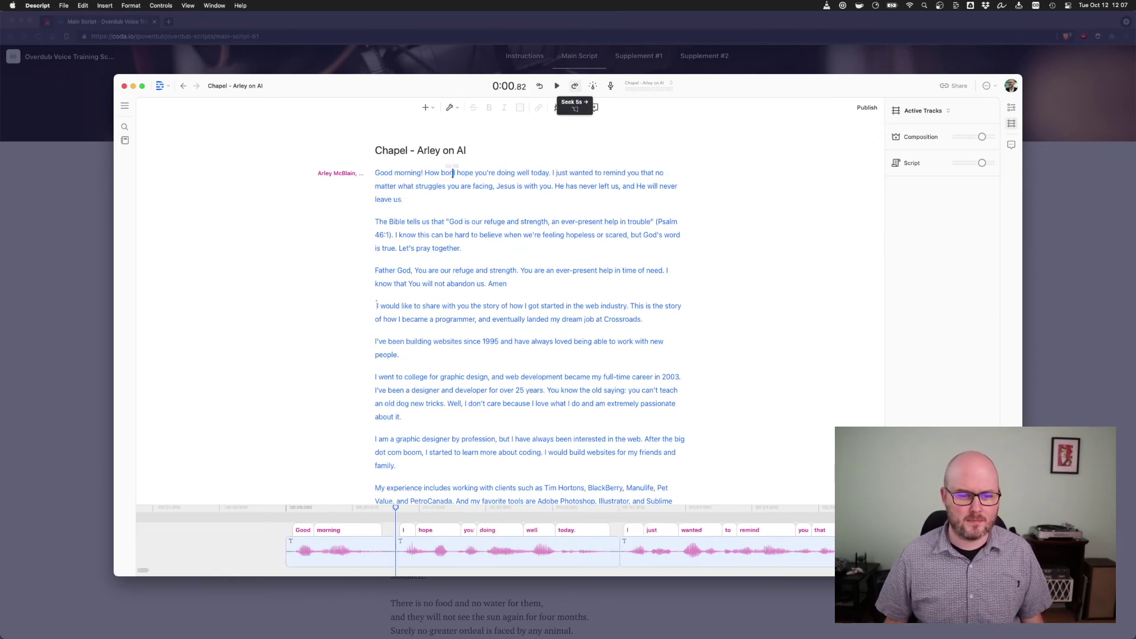
text( is Ded)
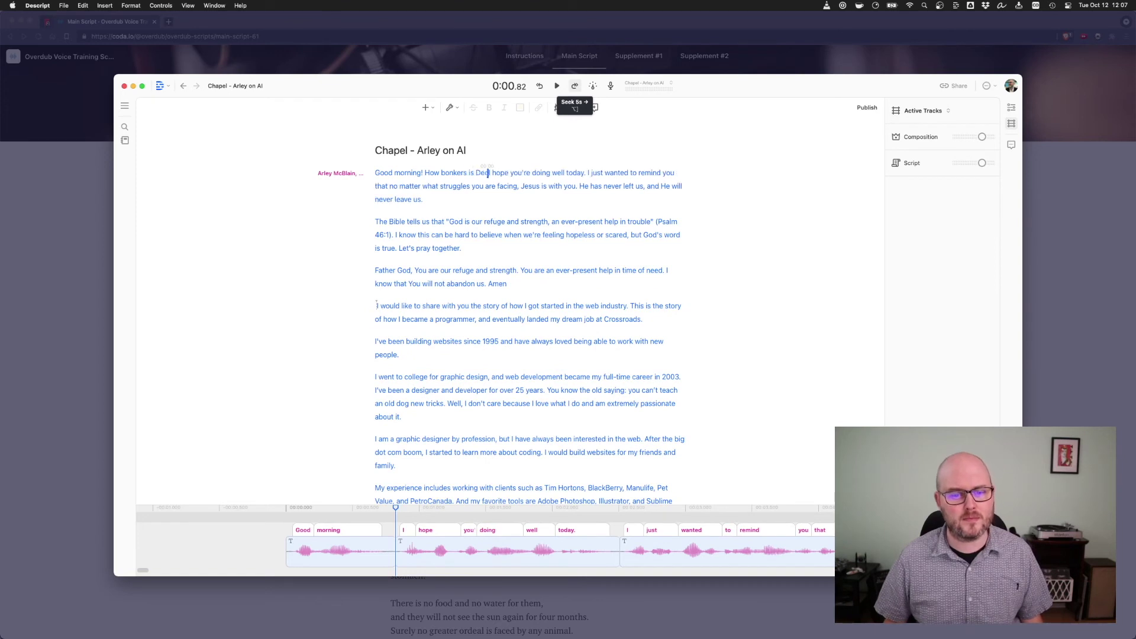
key(BackSpace)
text(script?)
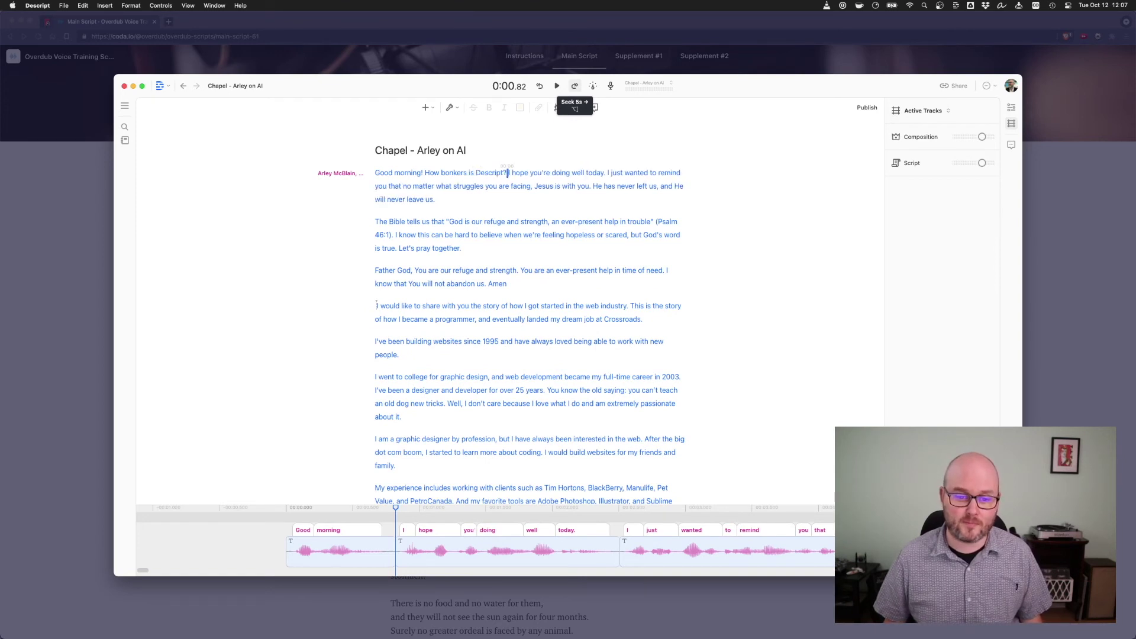
key(alt+Left)
key(alt+Left)
key(alt+Left)
key(alt+Left)
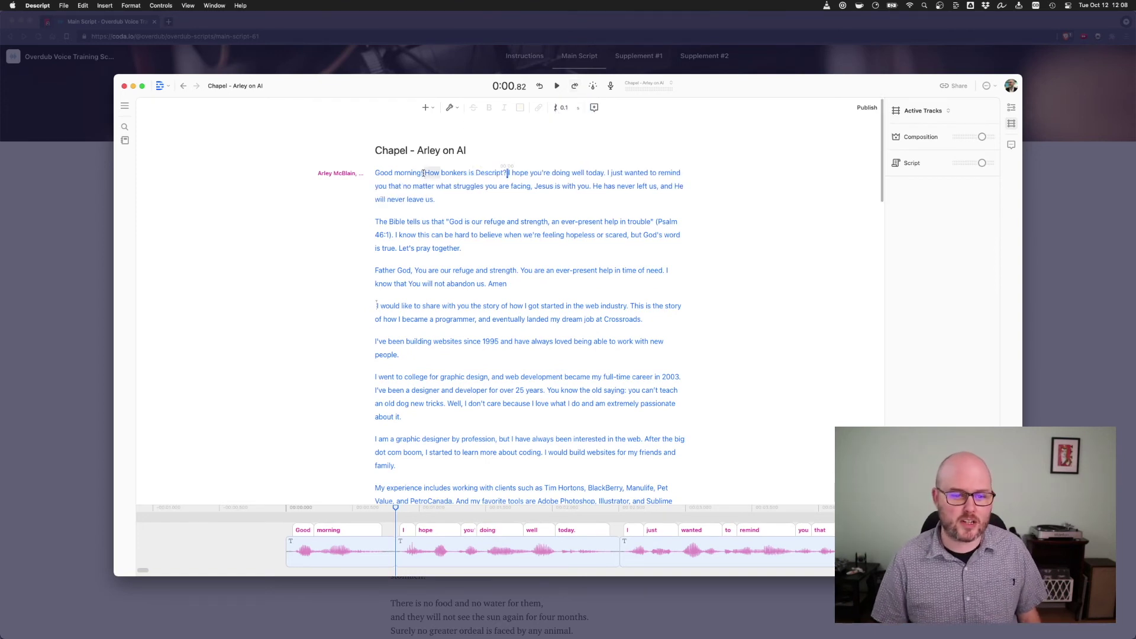
click(557, 86)
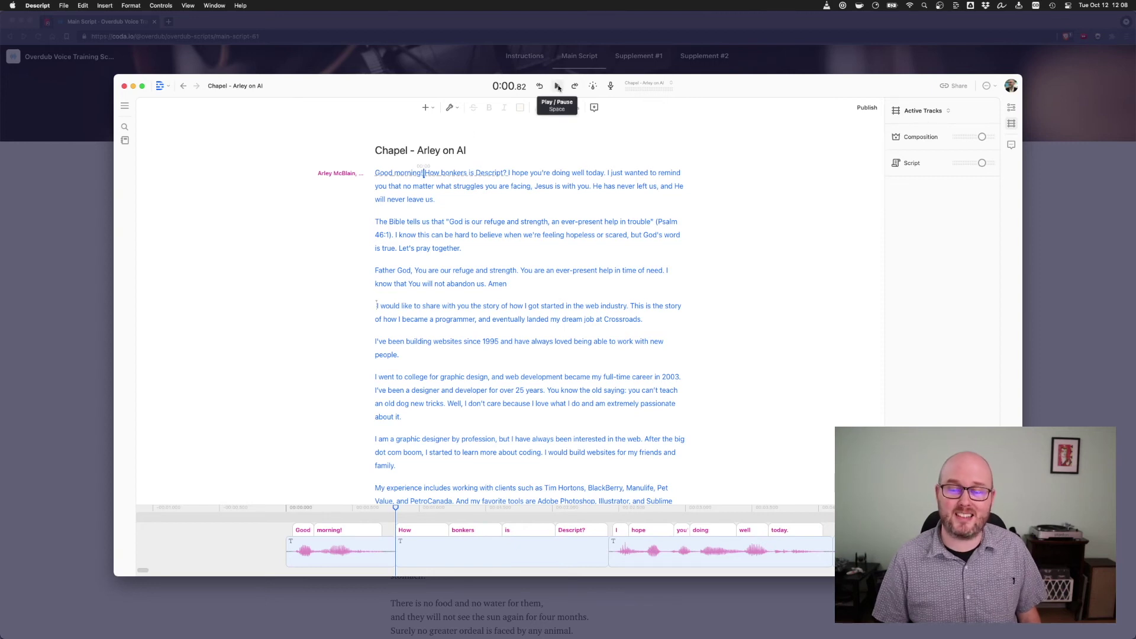
click(374, 173)
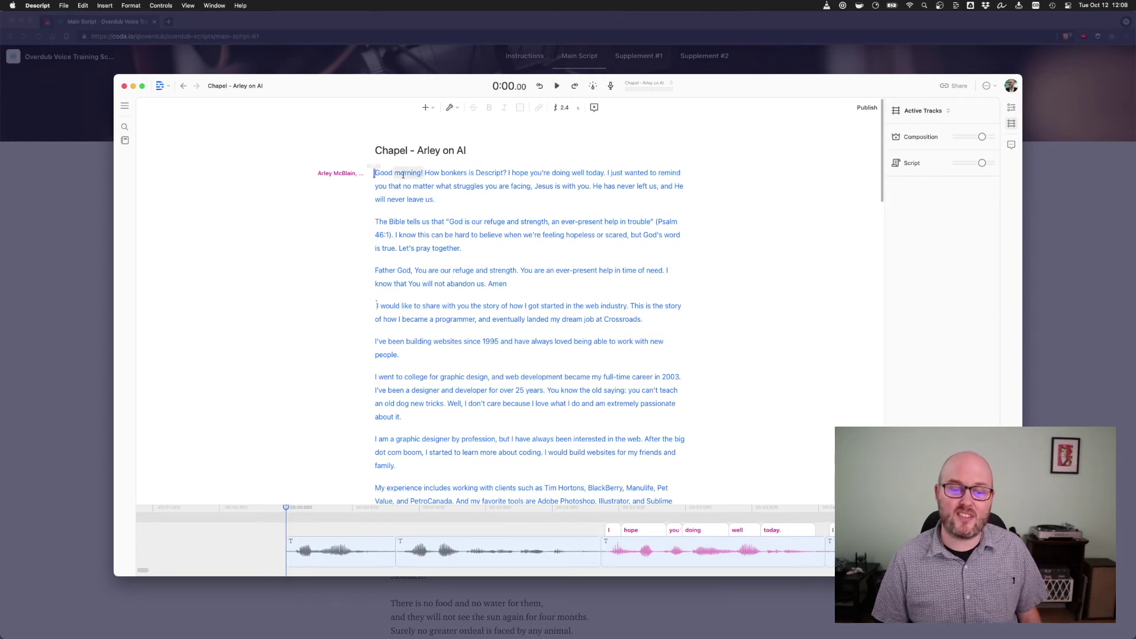
click(558, 86)
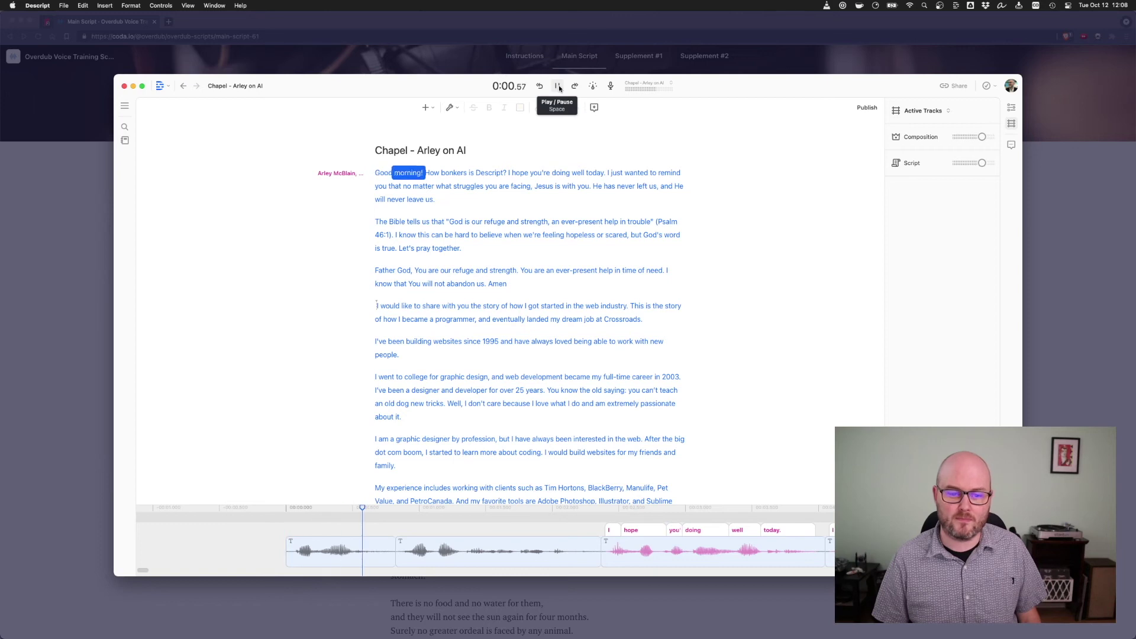
click(559, 86)
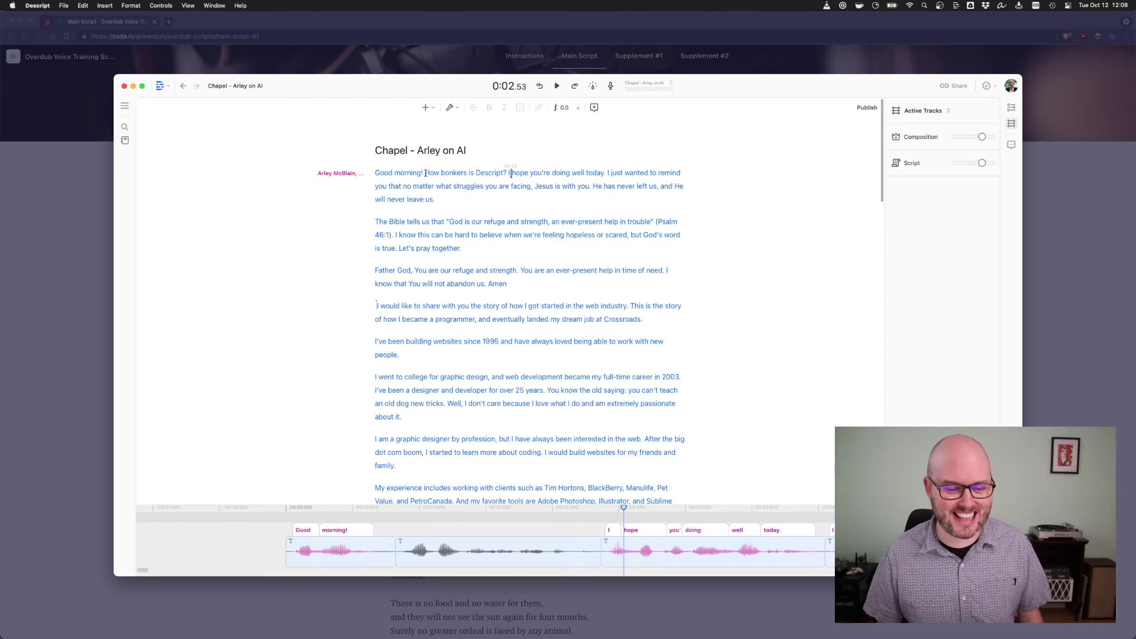
drag(426, 173, 511, 173)
key(BackSpace)
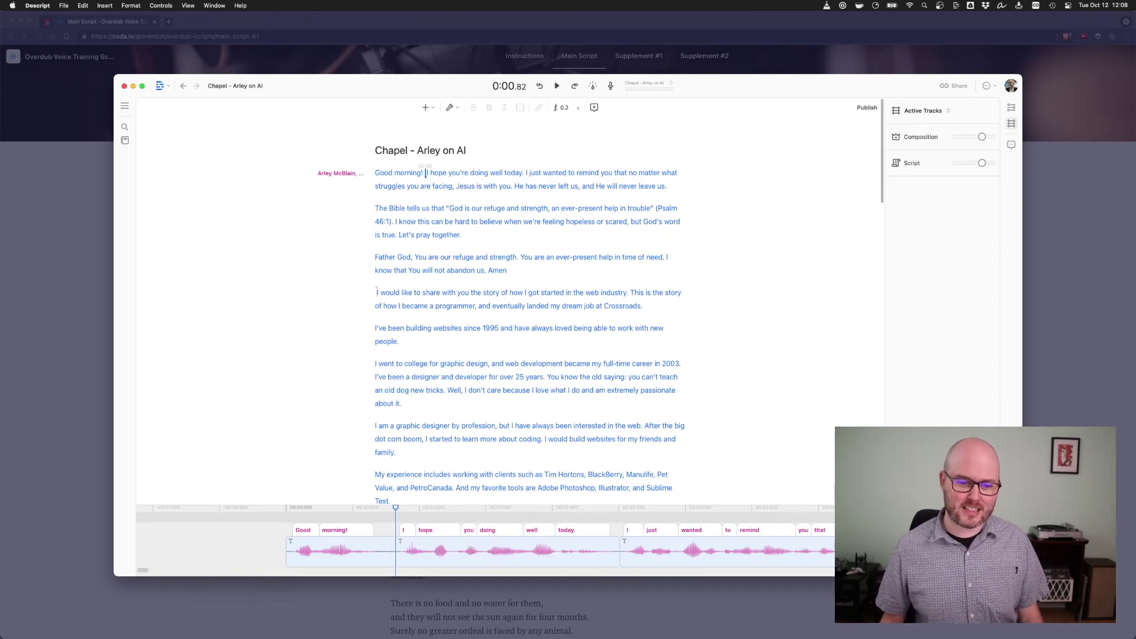
click(517, 307)
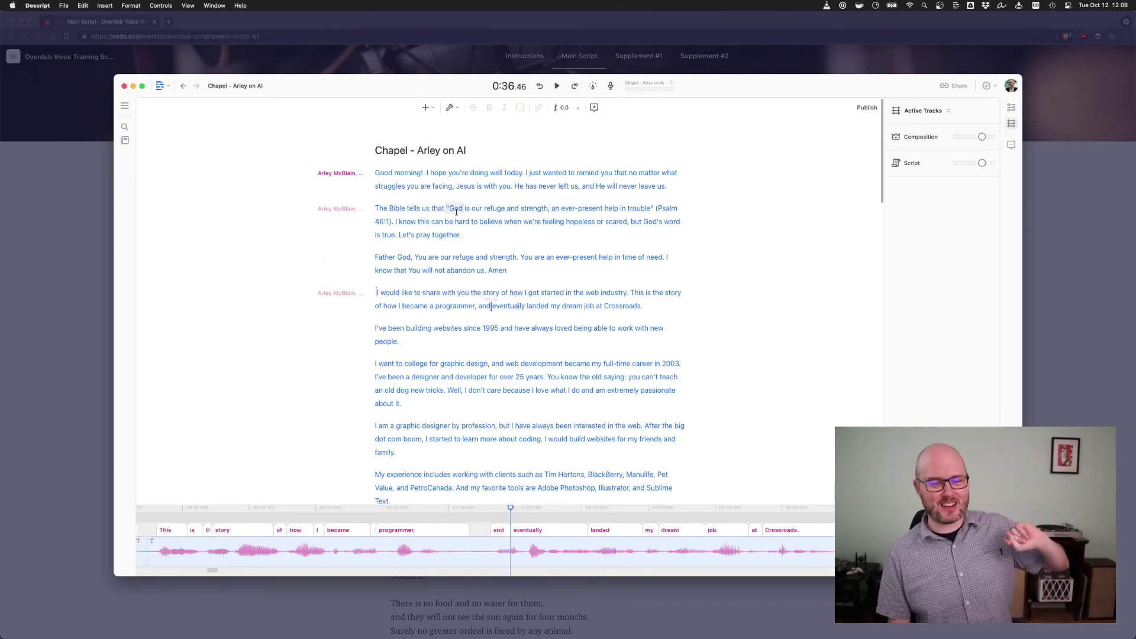
click(425, 172)
click(504, 221)
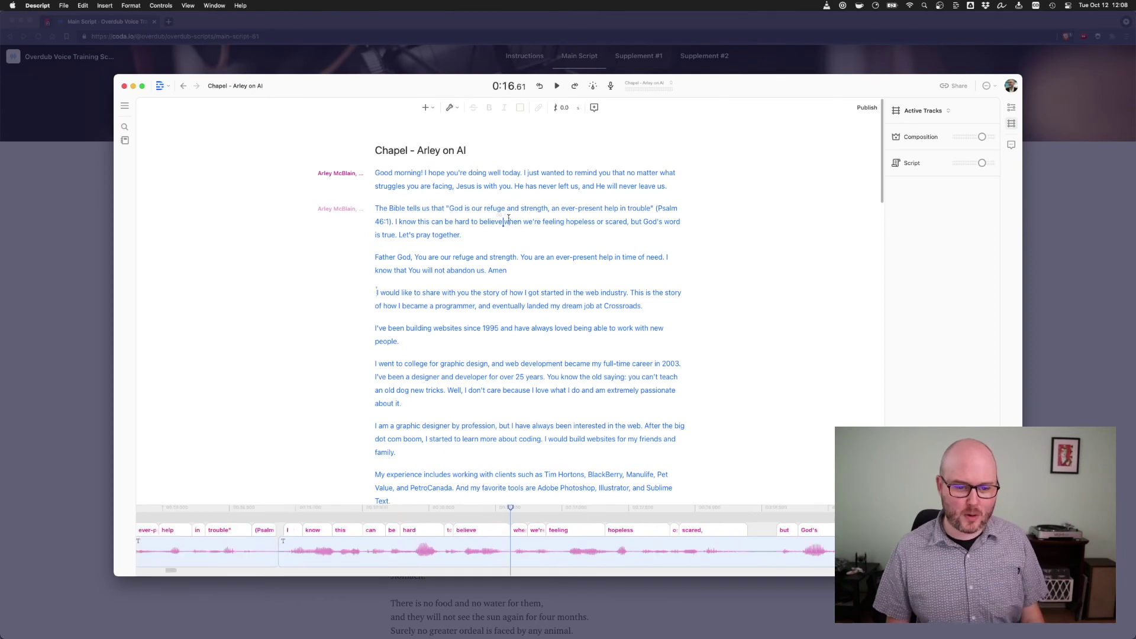